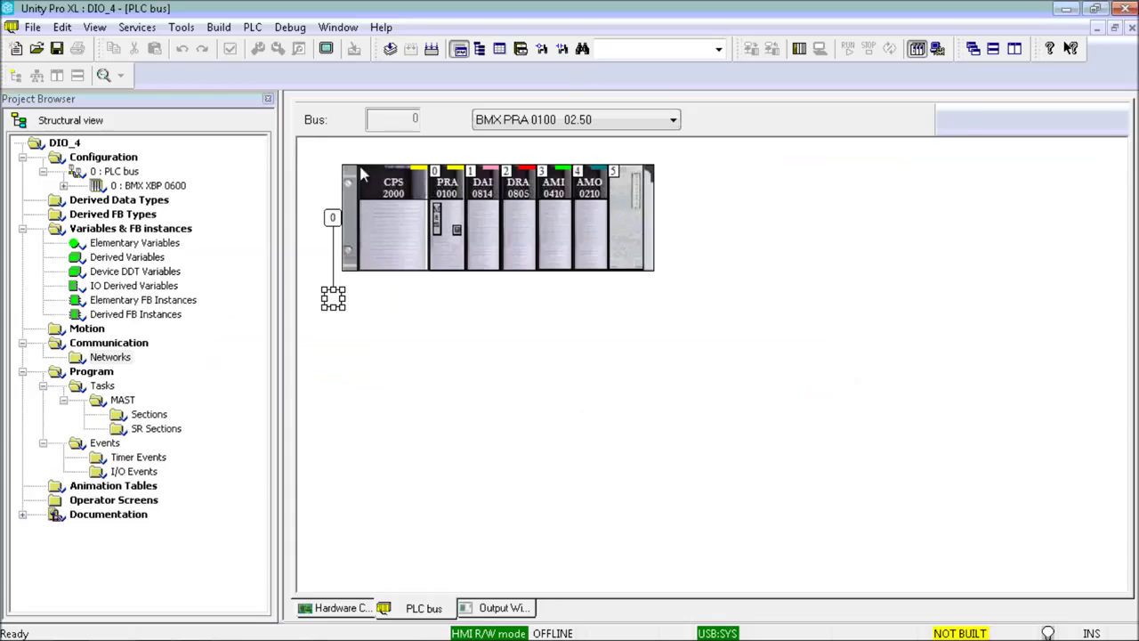
Open the Tools menu of the DIO_4 project in Unity Pro XL
left_click(181, 27)
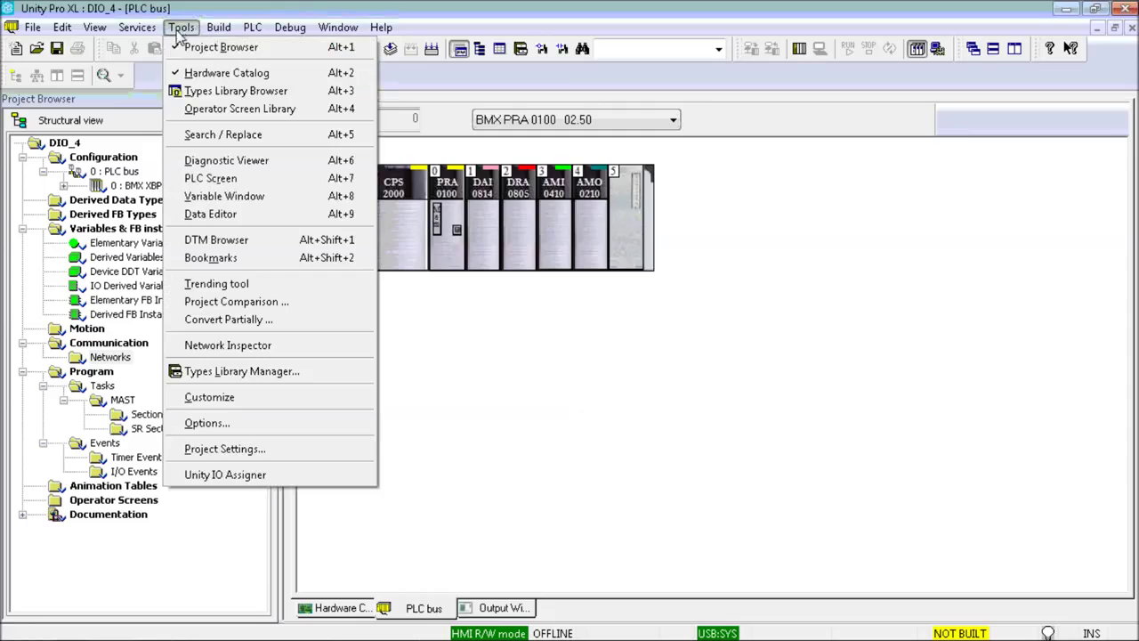
Launch the Unity IO Assigner from Tools and browse its Help menu
left_click(277, 473)
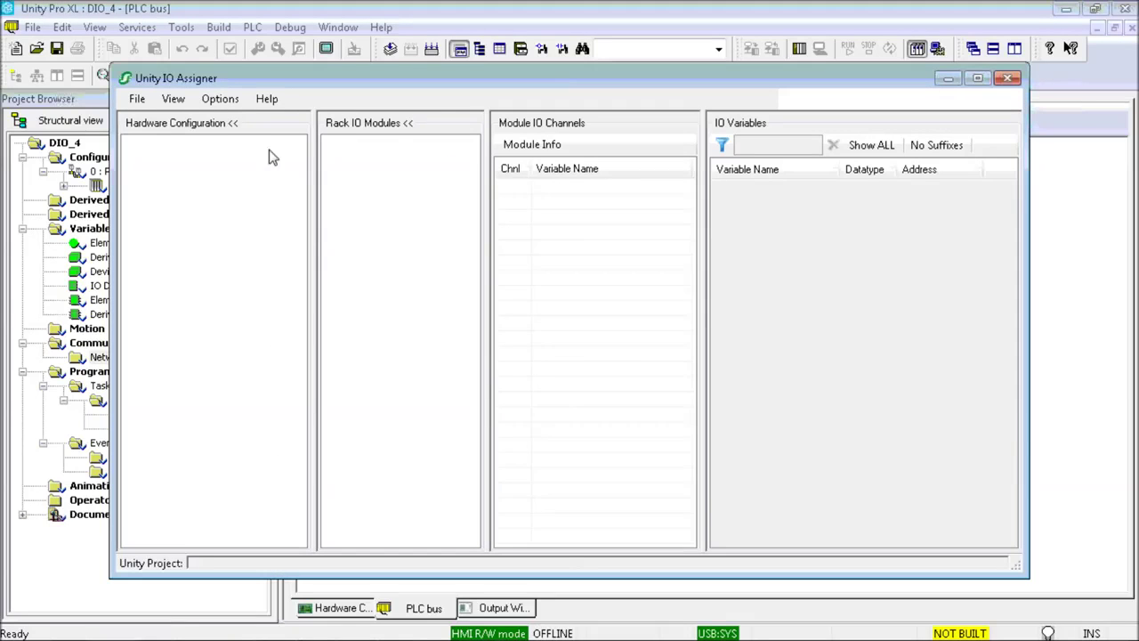
left_click(268, 99)
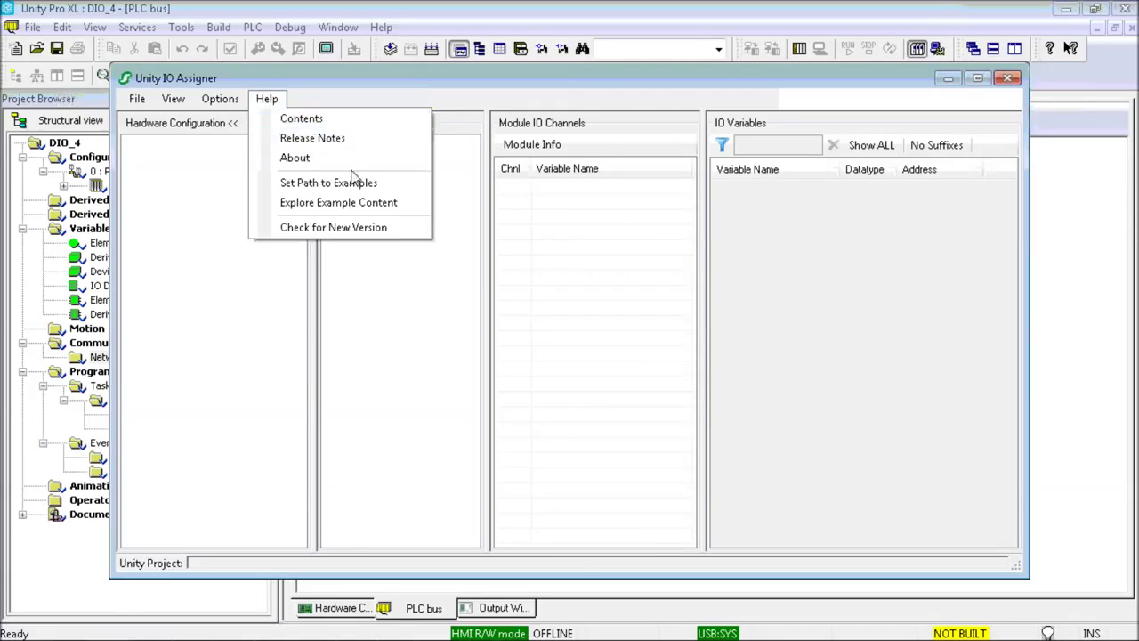
left_click(391, 185)
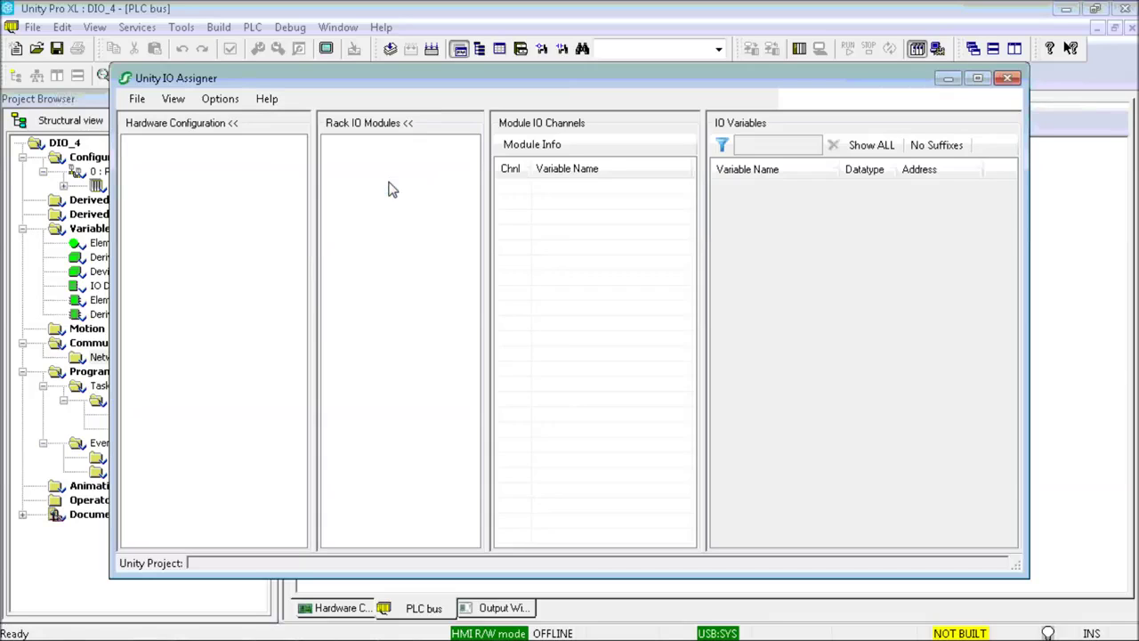
left_click(267, 99)
left_click(311, 204)
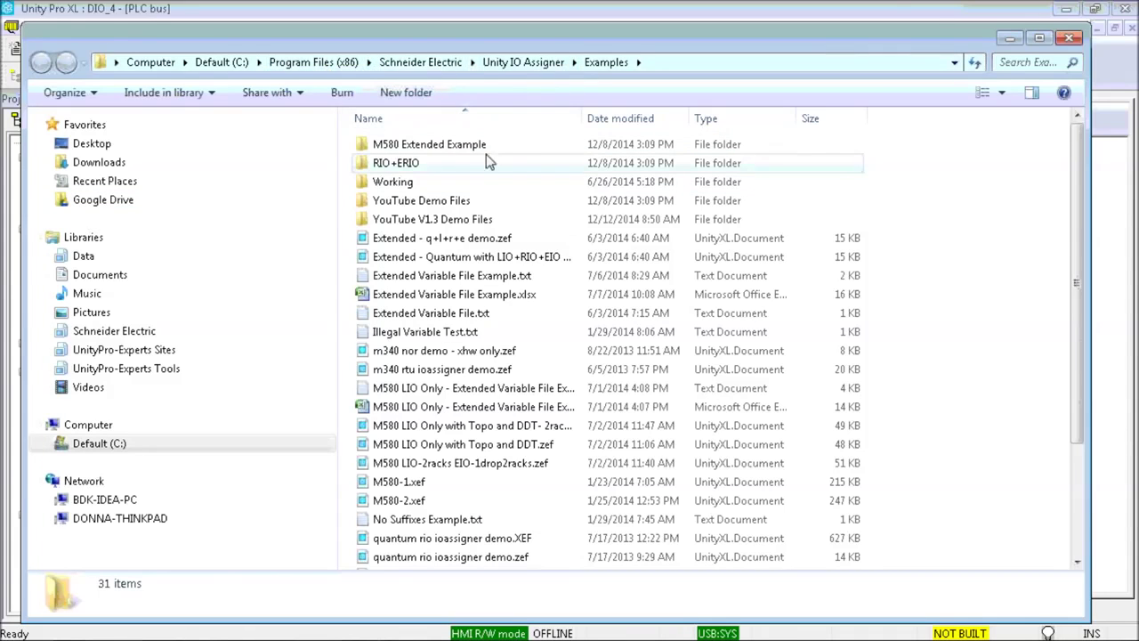
left_click(457, 222)
double_click(457, 221)
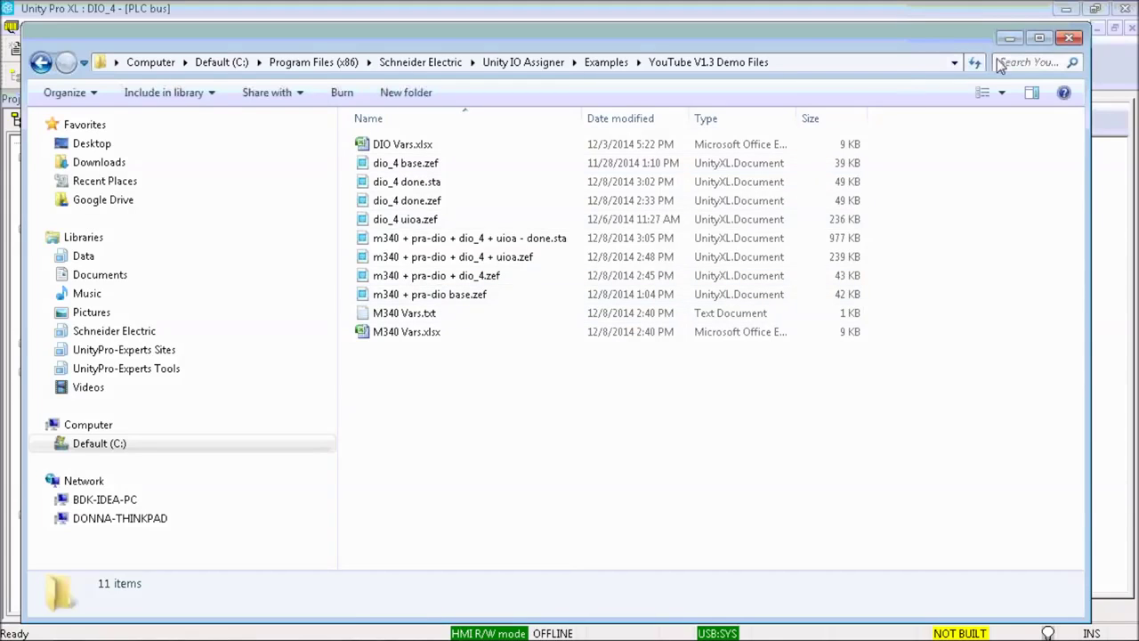
left_click(1068, 38)
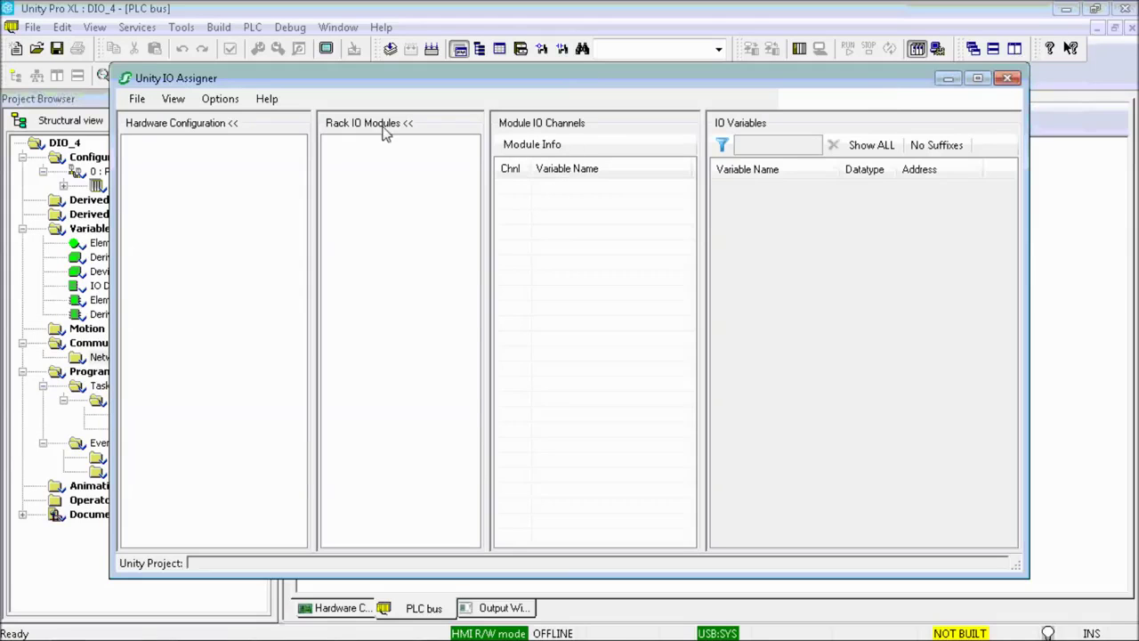
left_click(137, 98)
Load dio_4 base.zef from the YouTube V1.3 Demo Files folder via Load Unity XEF/ZEF
left_click(171, 116)
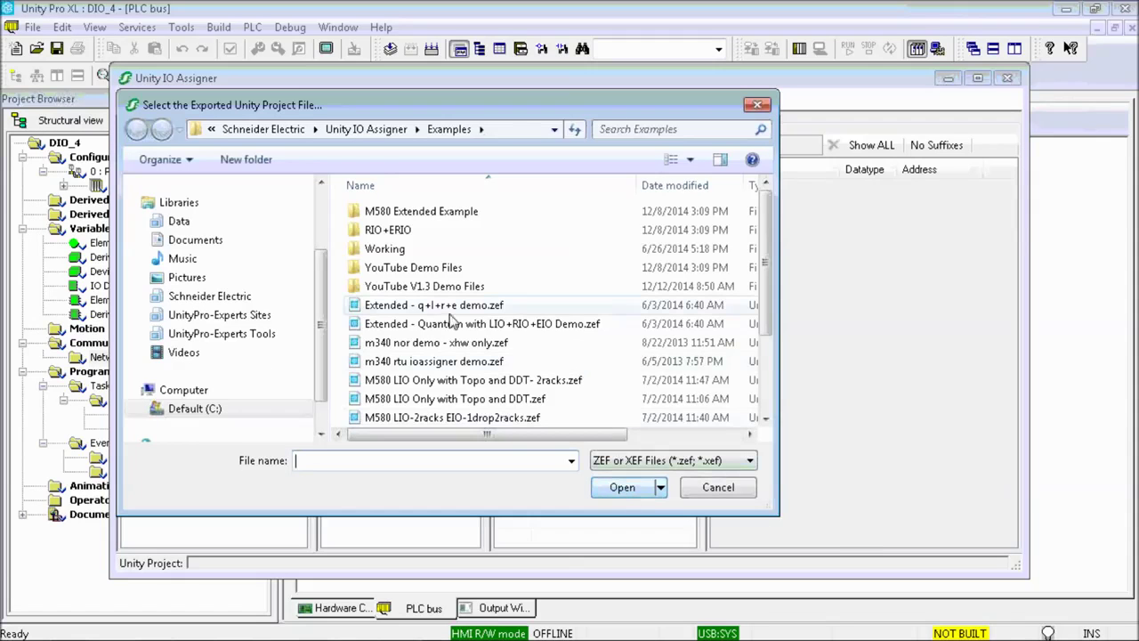
double_click(436, 285)
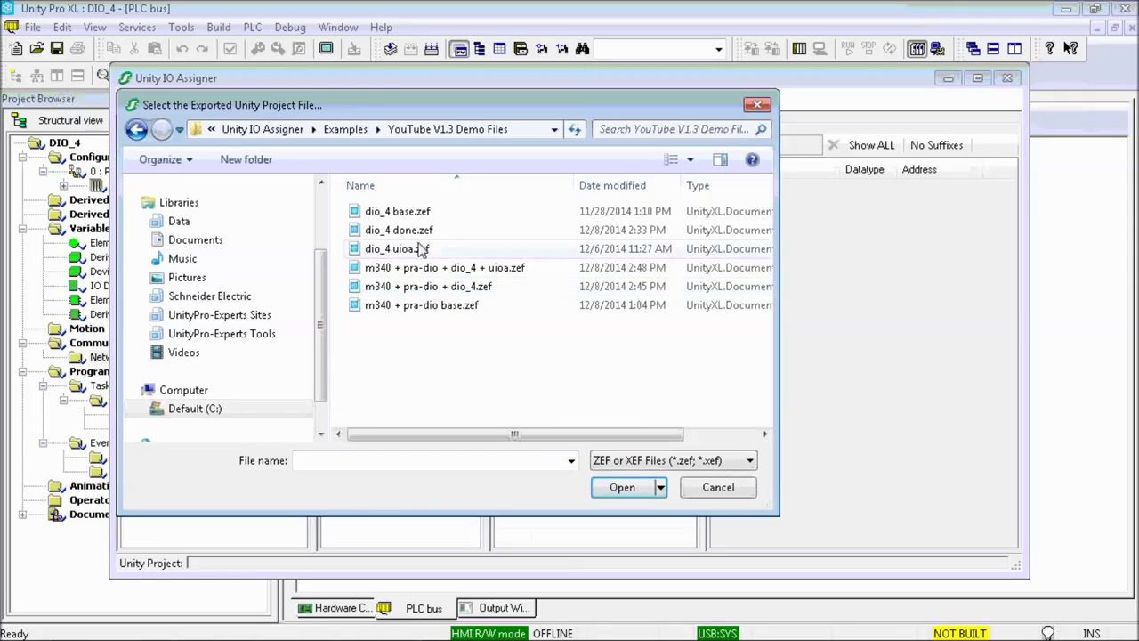
double_click(406, 211)
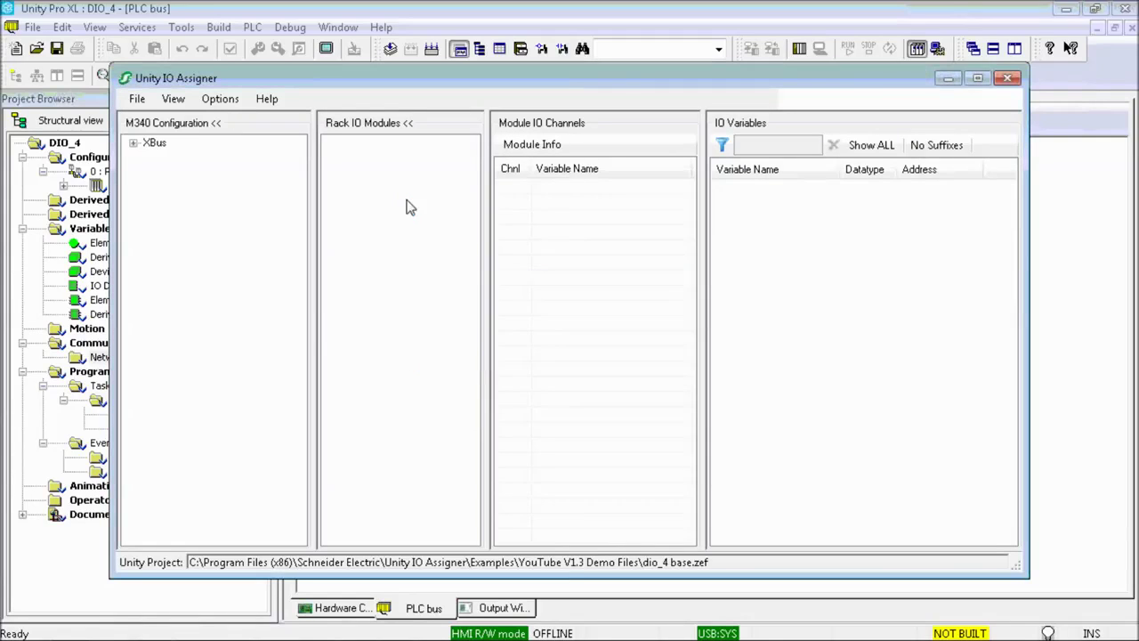
Open DIO Vars.xlsx from the YouTube V1.3 Demo Files example folder
left_click(271, 101)
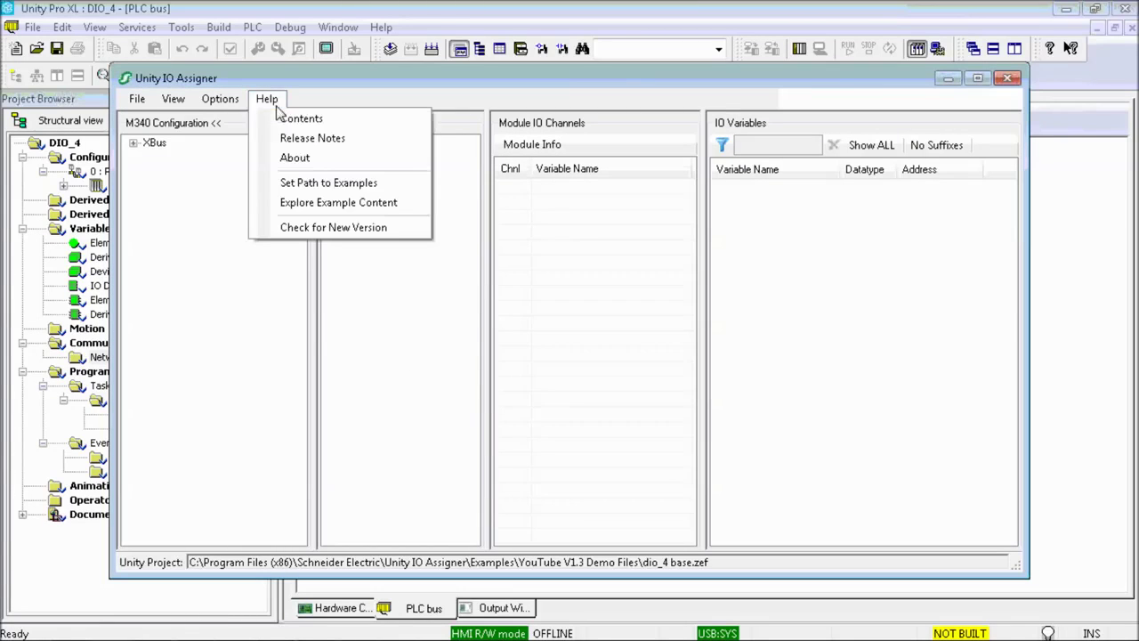
left_click(329, 204)
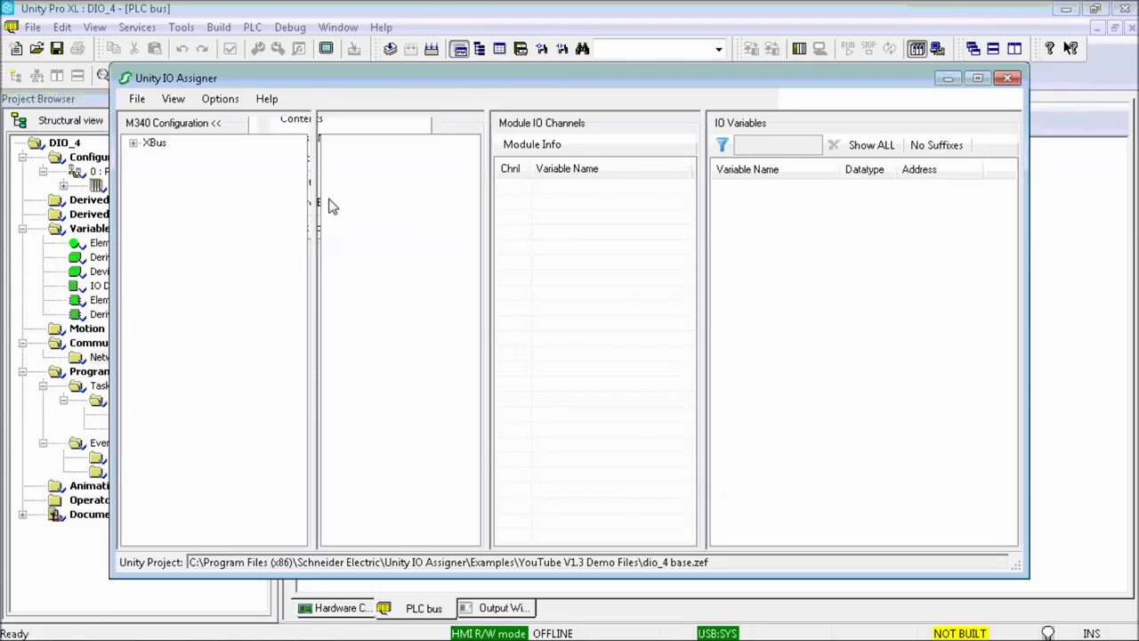
double_click(416, 220)
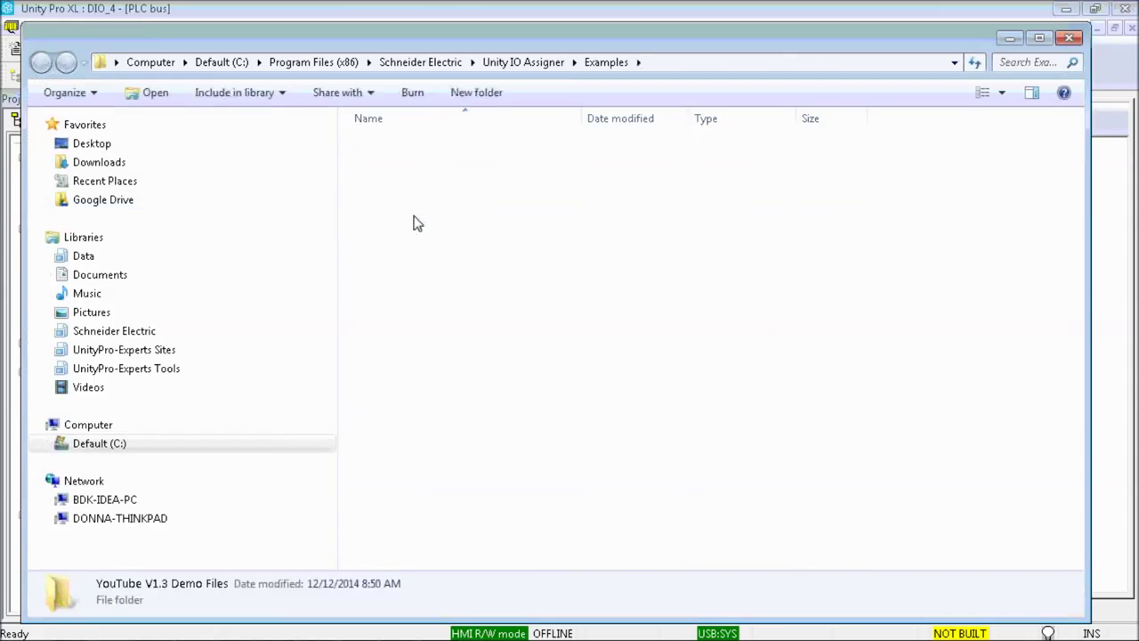
double_click(394, 147)
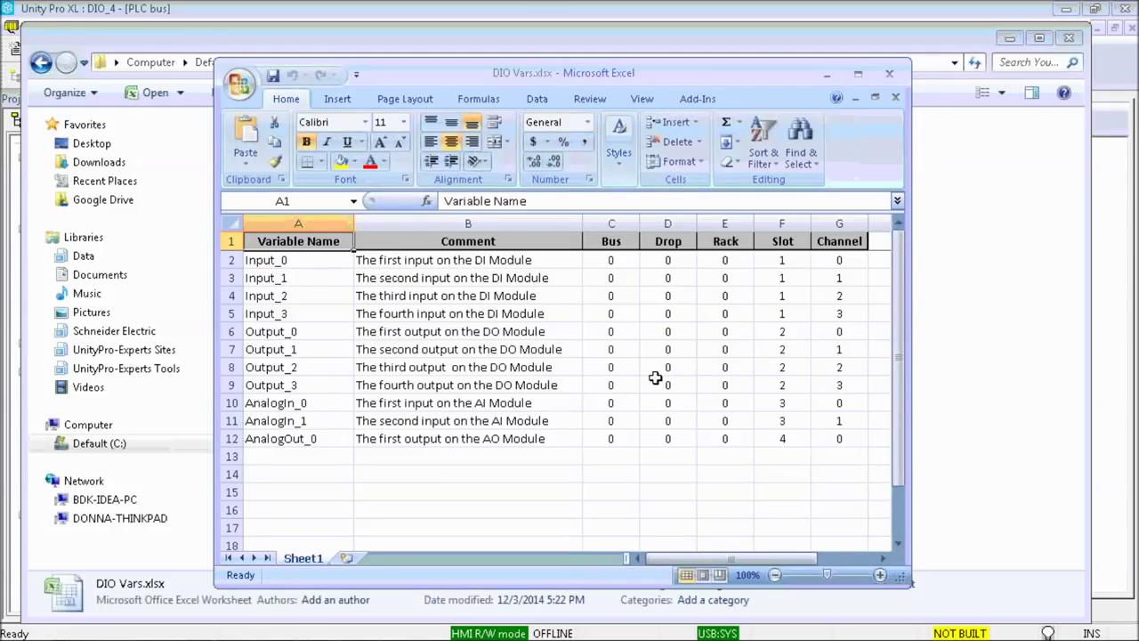
Copy the variable table A1:G12 and close the workbook
left_click(831, 437, "shift")
right_click(654, 347)
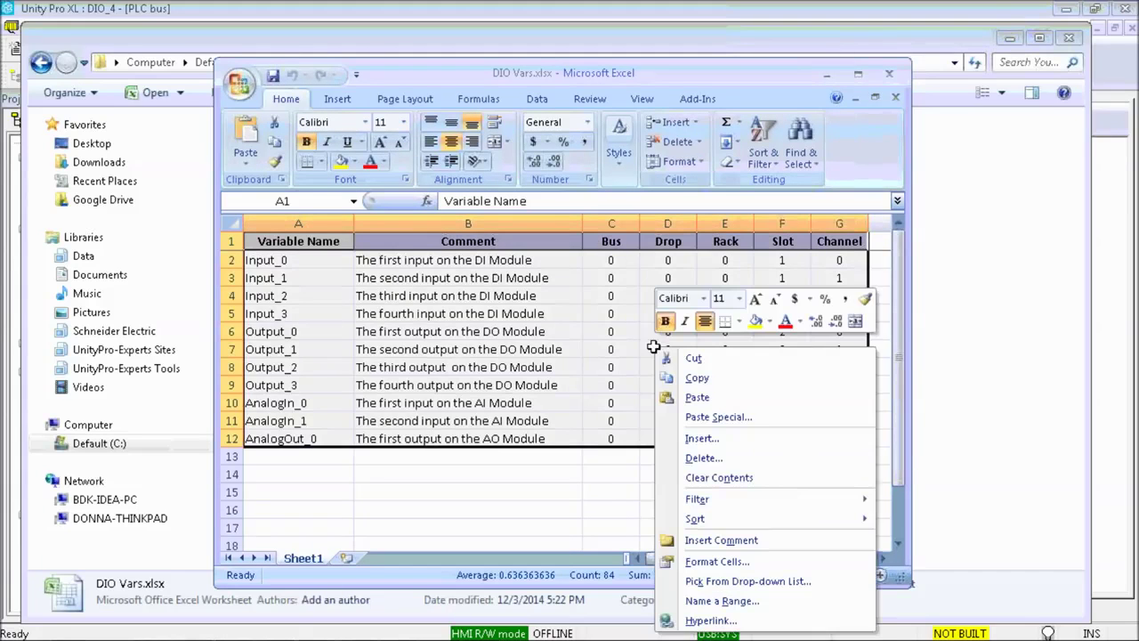
left_click(709, 377)
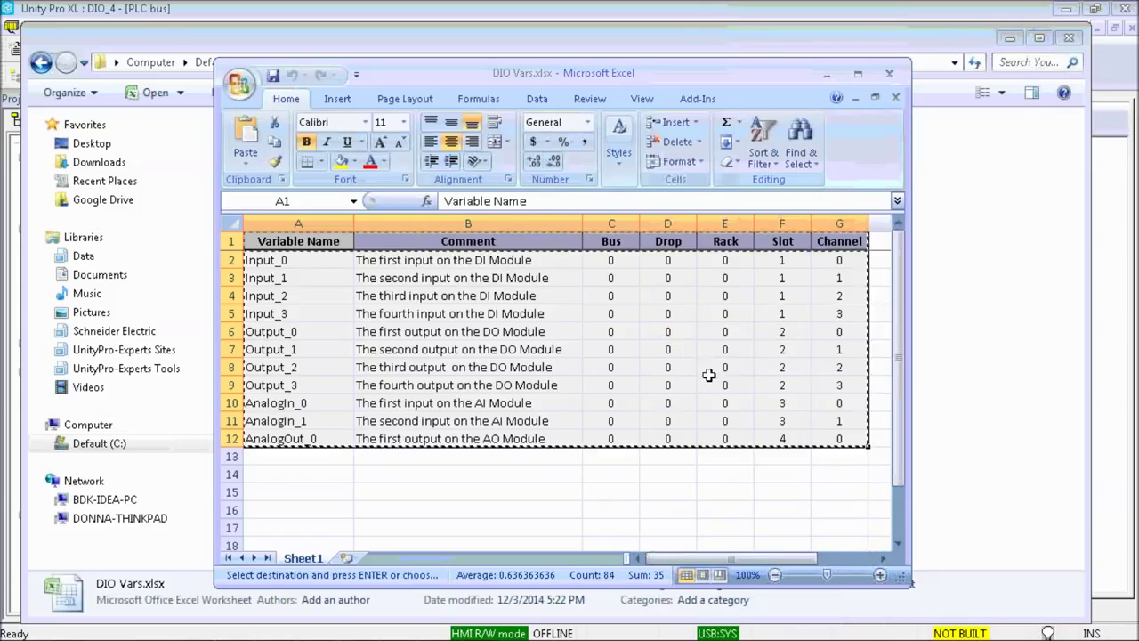
left_click(889, 73)
Paste the copied DIO variables in Extended format, confirming the header row
left_click(1069, 37)
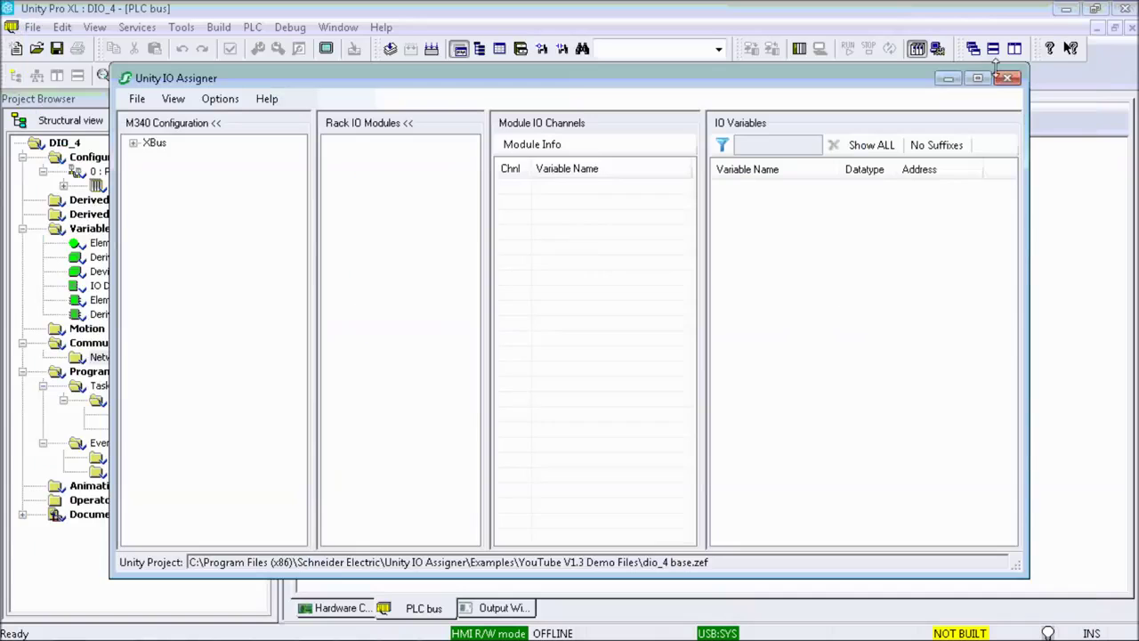
right_click(812, 250)
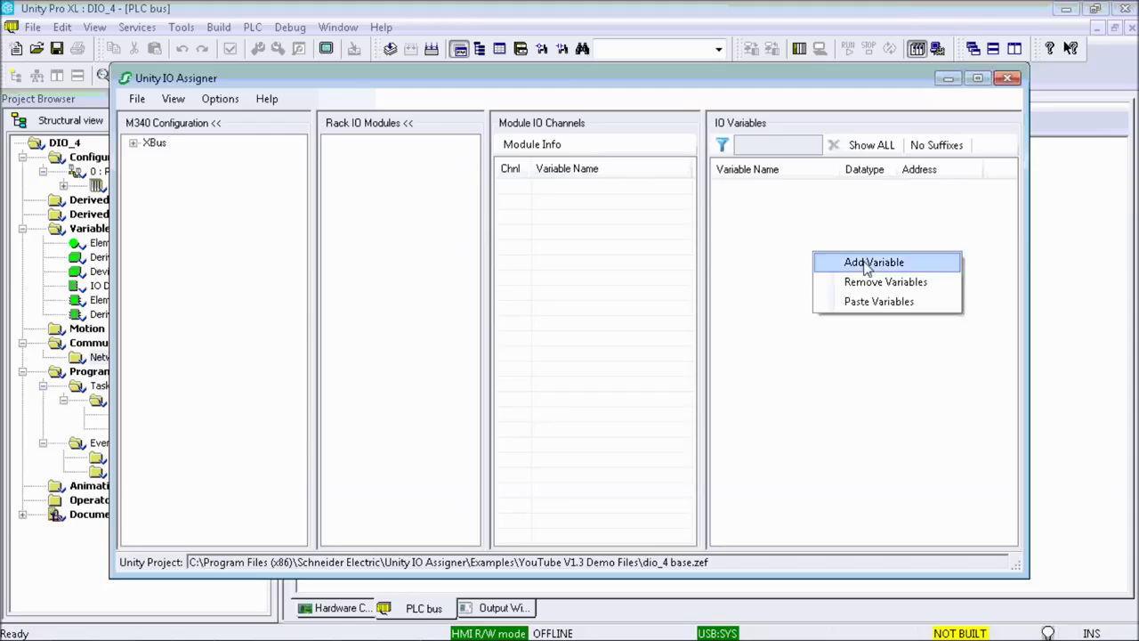
left_click(870, 303)
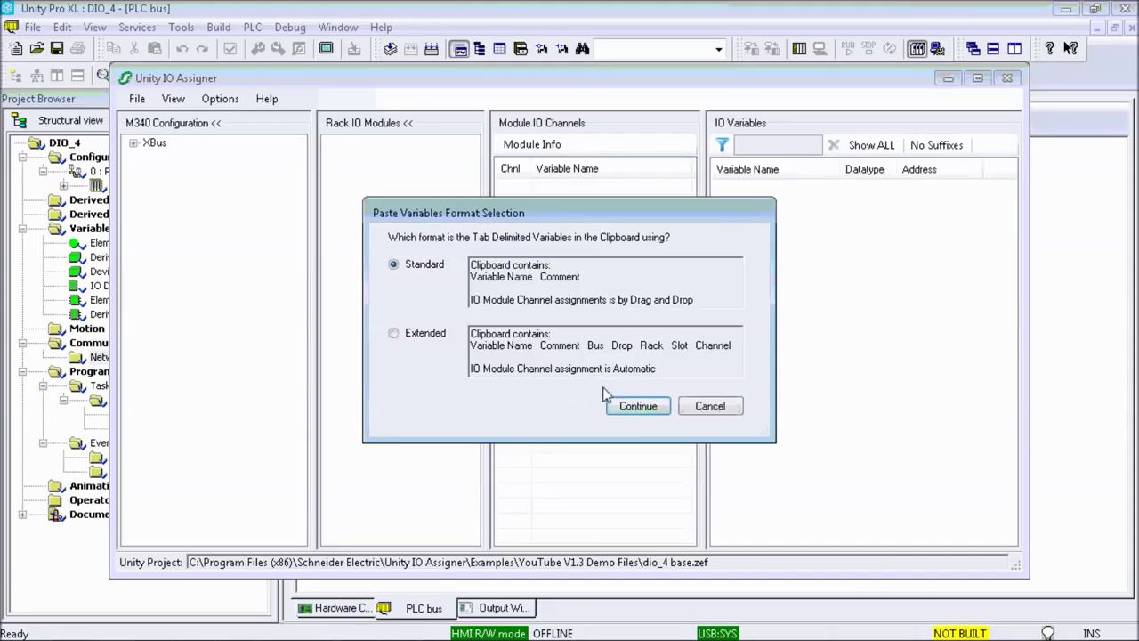
left_click(436, 342)
left_click(637, 410)
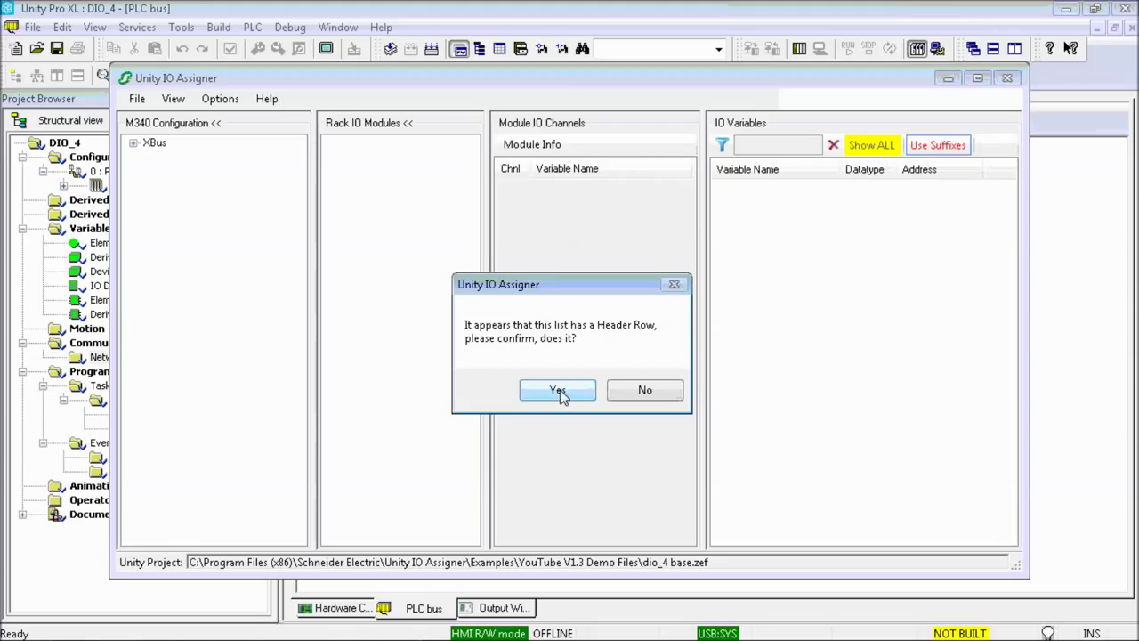
left_click(557, 391)
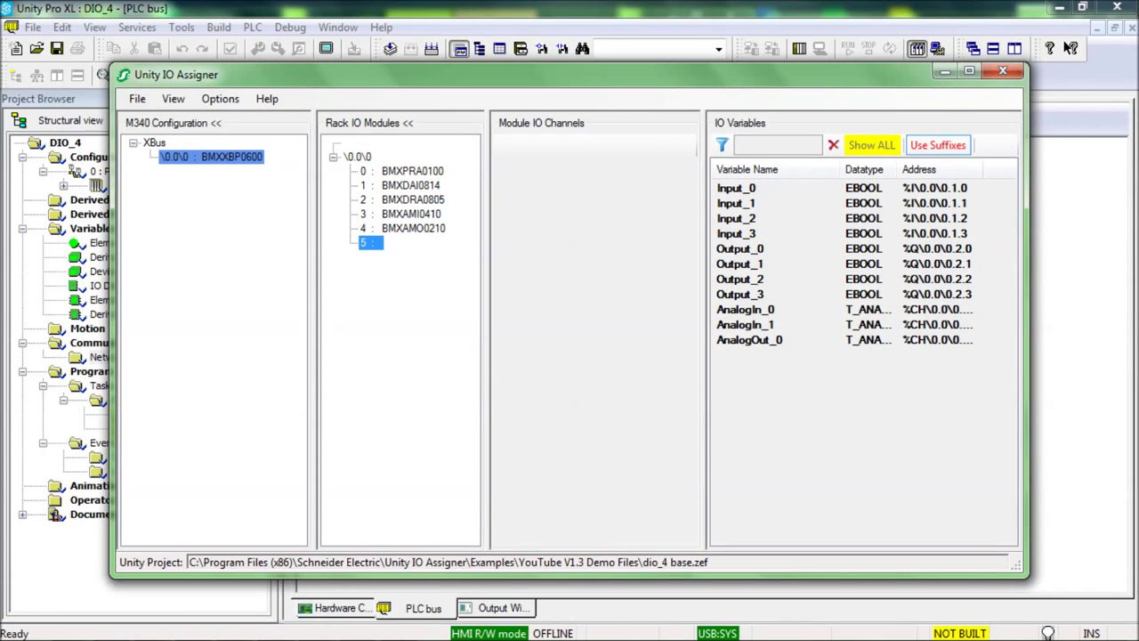
left_click(174, 98)
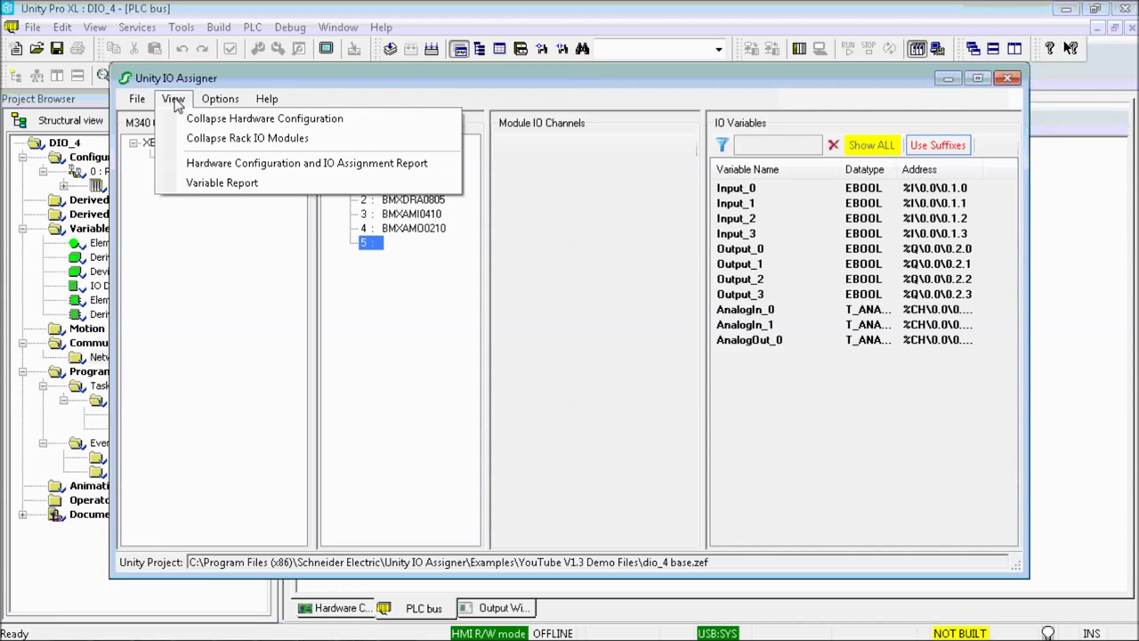
In the Variable Report, select the Address cells from Input_0 to AnalogOut_0
left_click(267, 183)
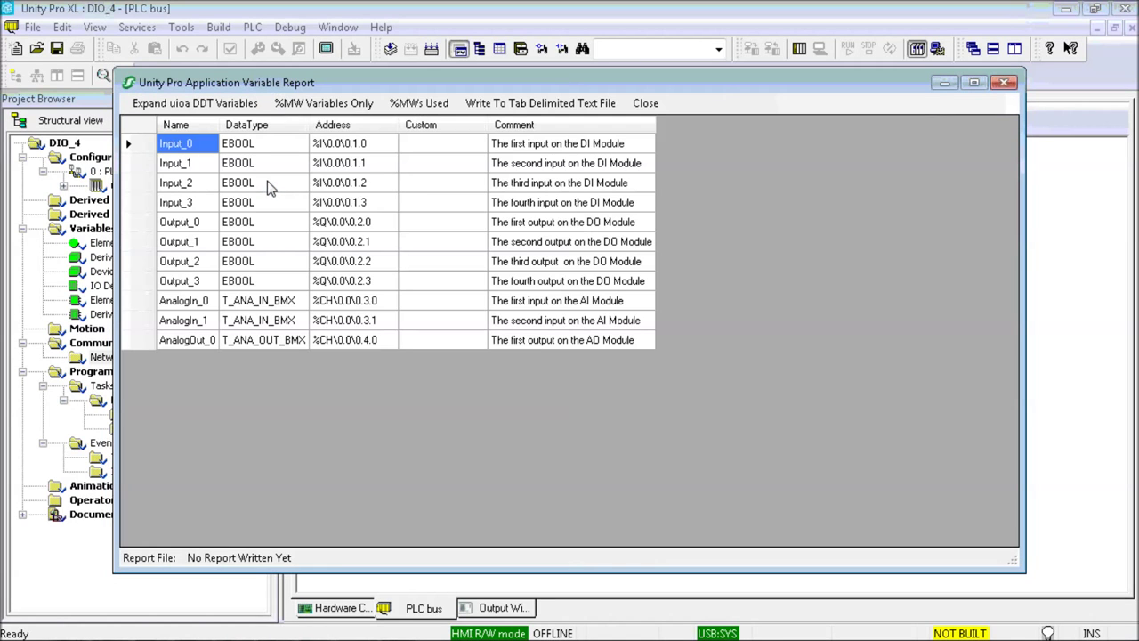
left_click(367, 147)
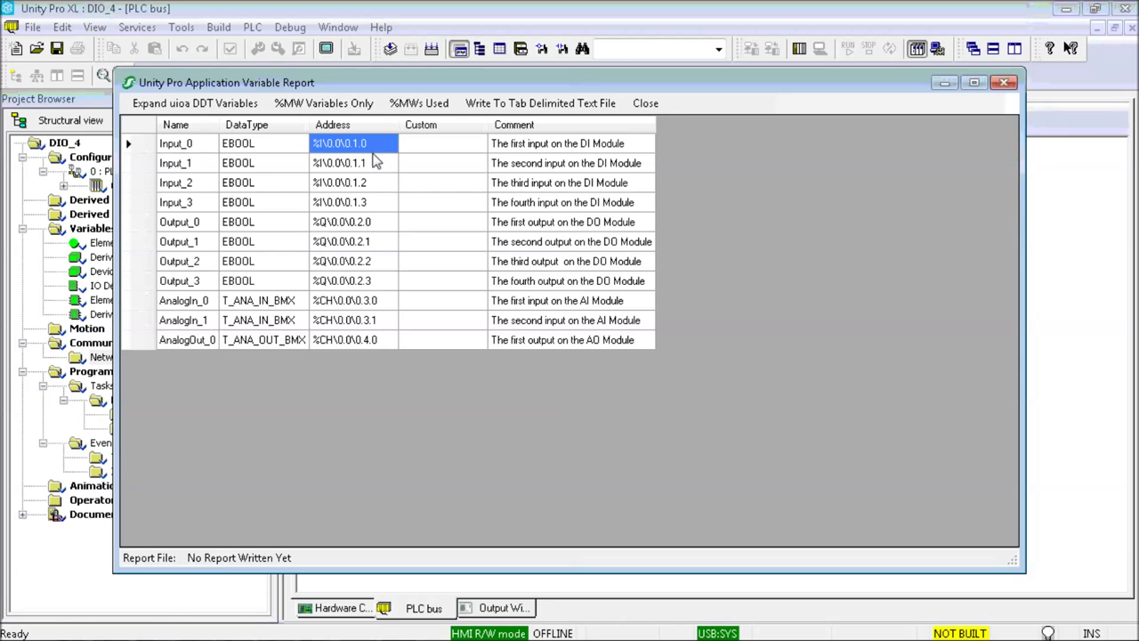
left_click_drag(374, 160, 354, 340)
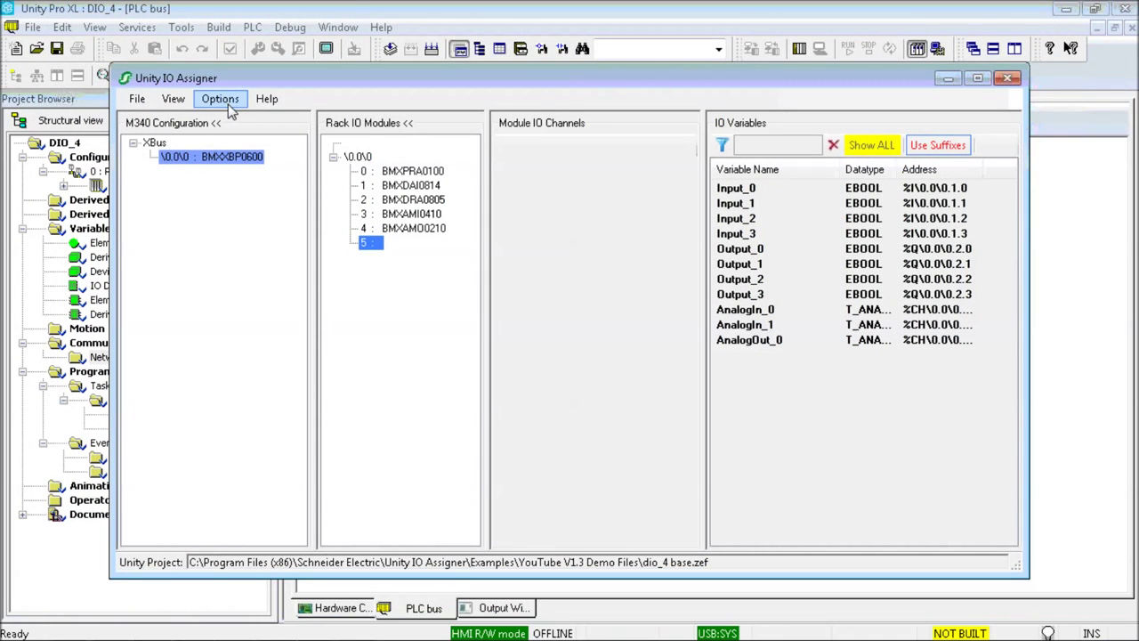
left_click(228, 104)
Add the local IO Modbus client interface as arrays spanning %MW0–%MW7 to the Unity project
left_click(267, 169)
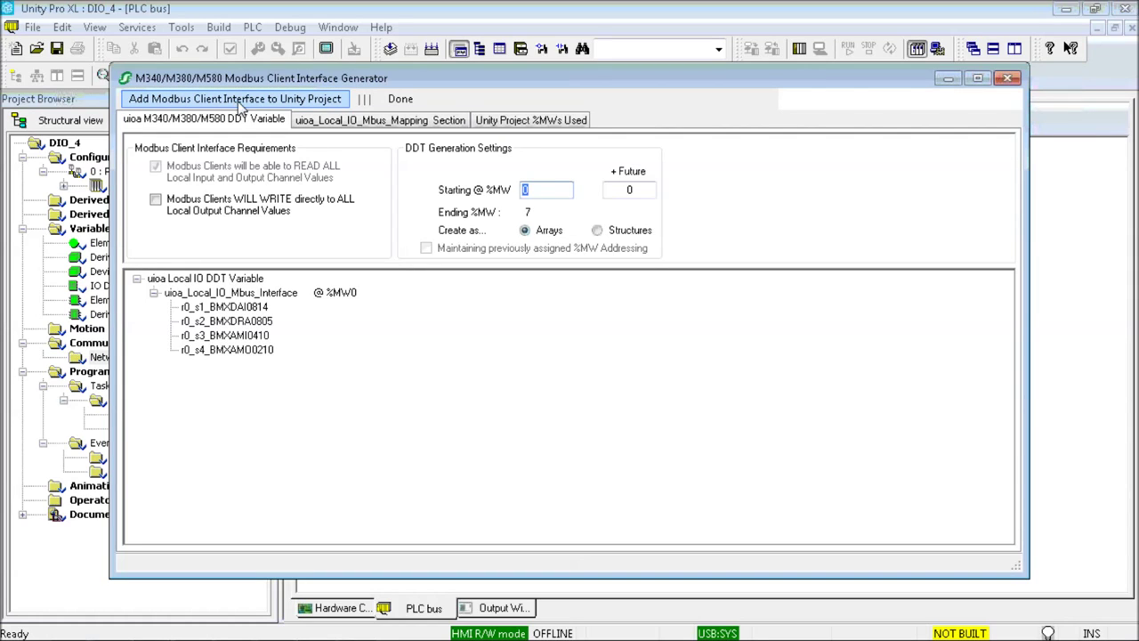
left_click(240, 105)
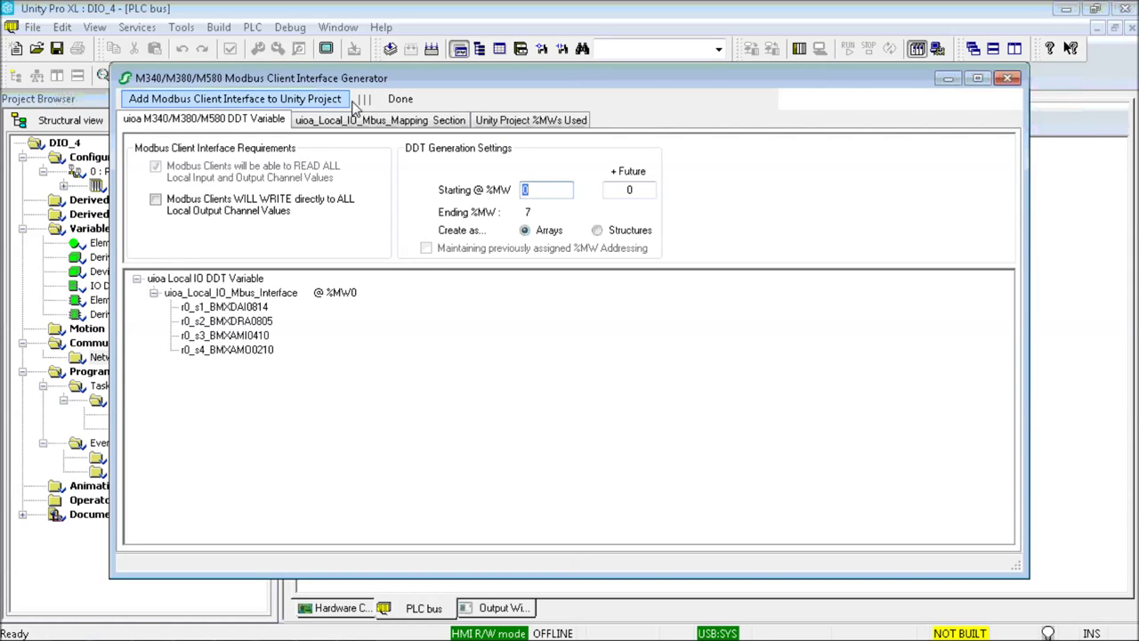
left_click(414, 122)
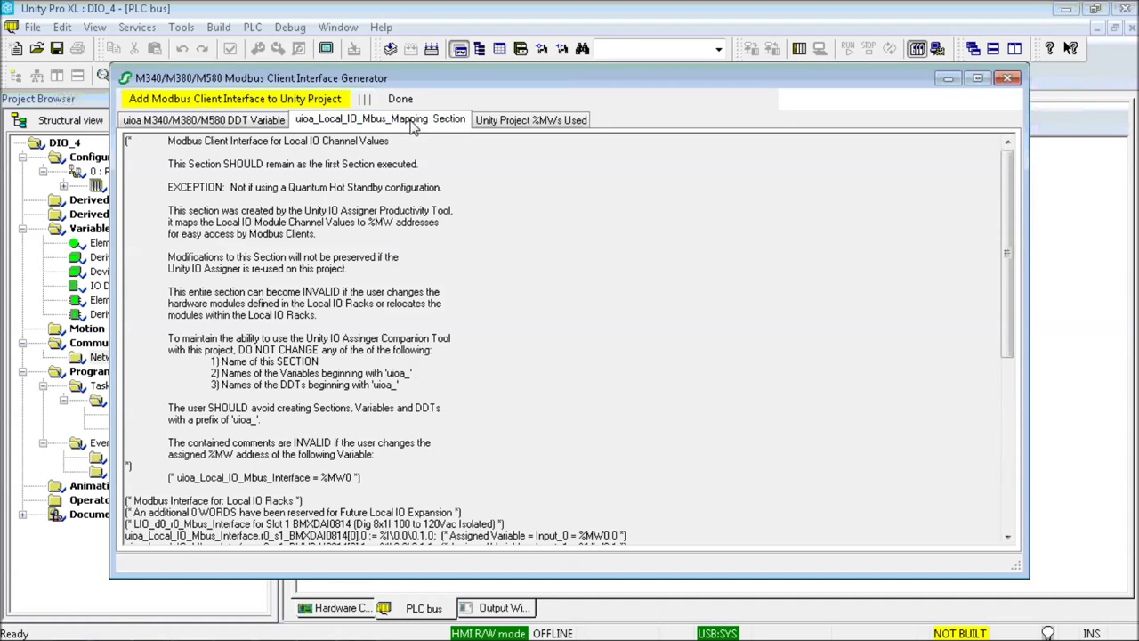
left_click_drag(1004, 172, 1002, 393)
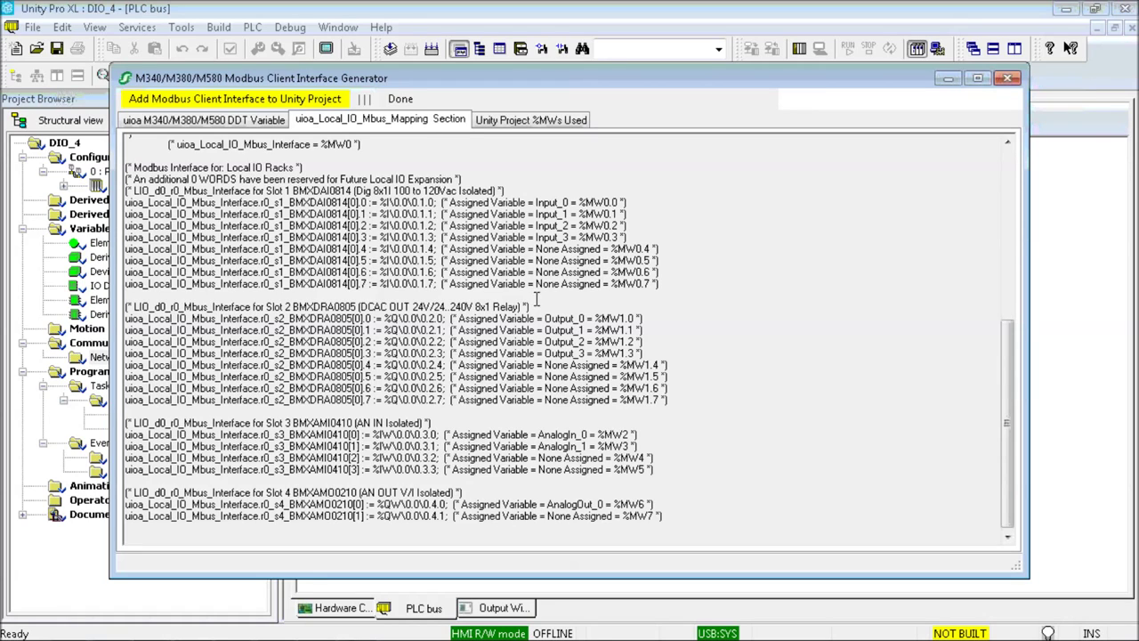
left_click(204, 121)
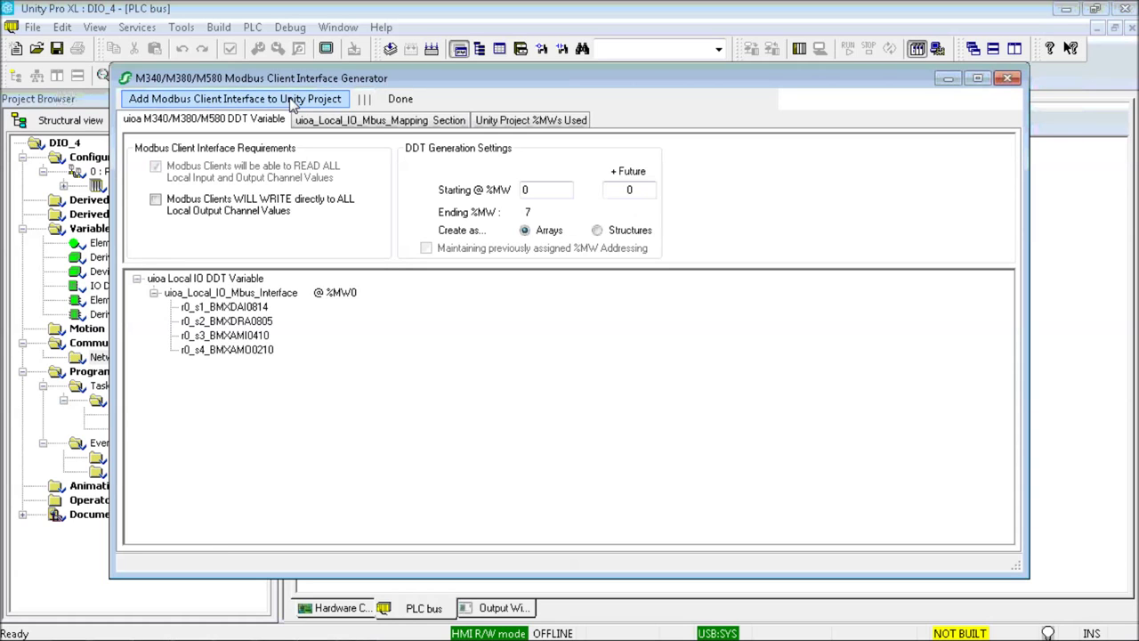
left_click(398, 99)
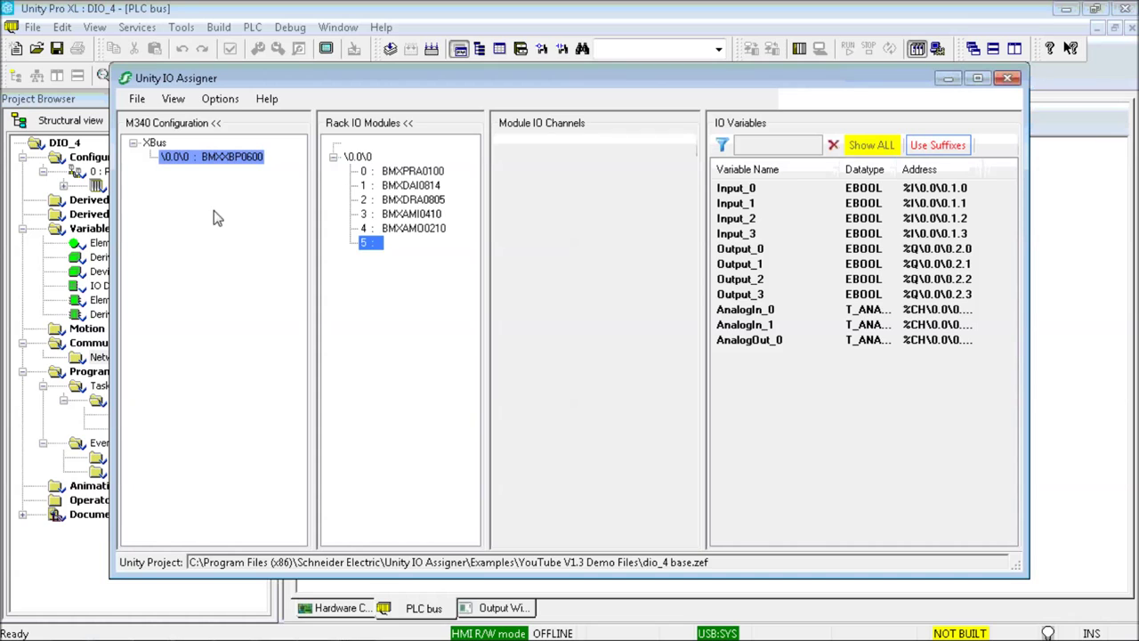
Expand the uioa DDT variables in the Variable Report and check addresses %MW0 to %MW7
left_click(169, 96)
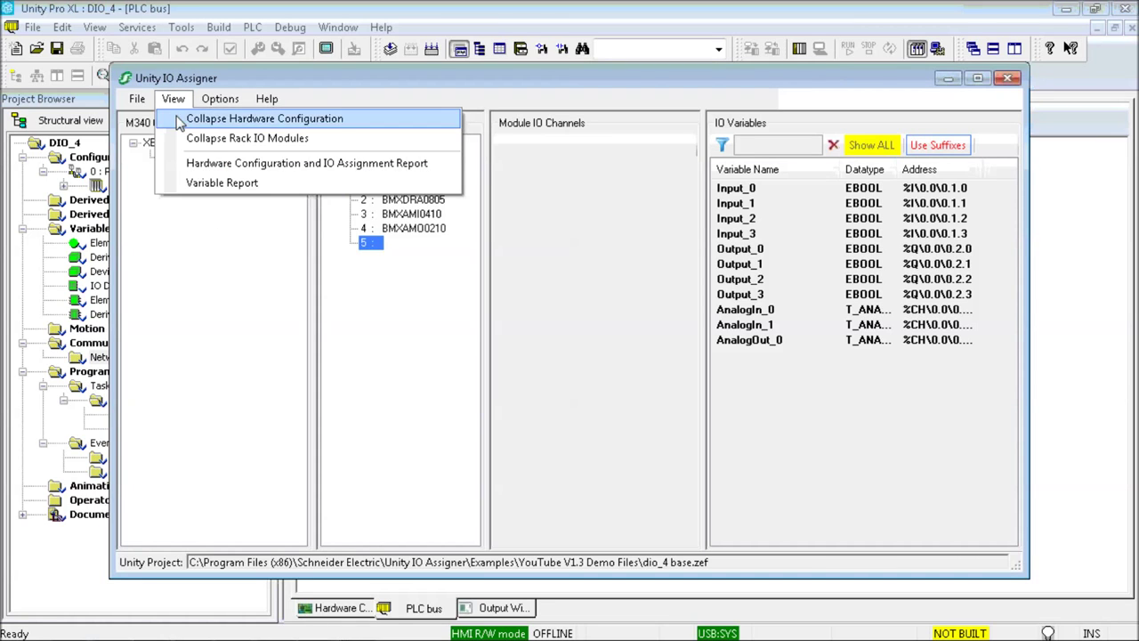
left_click(217, 184)
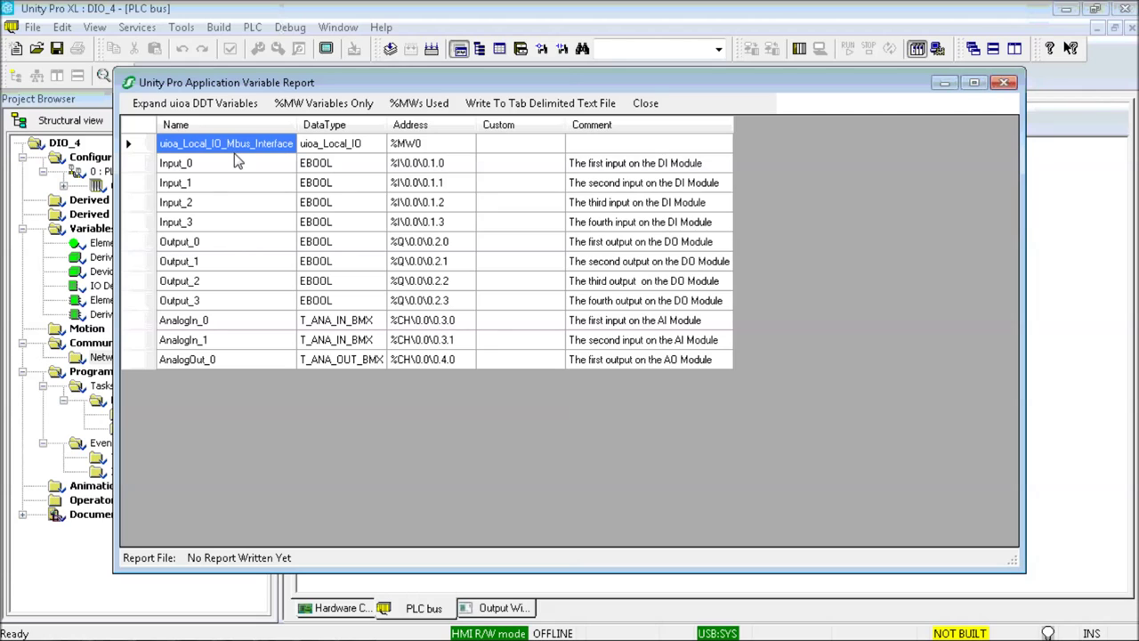
left_click(190, 105)
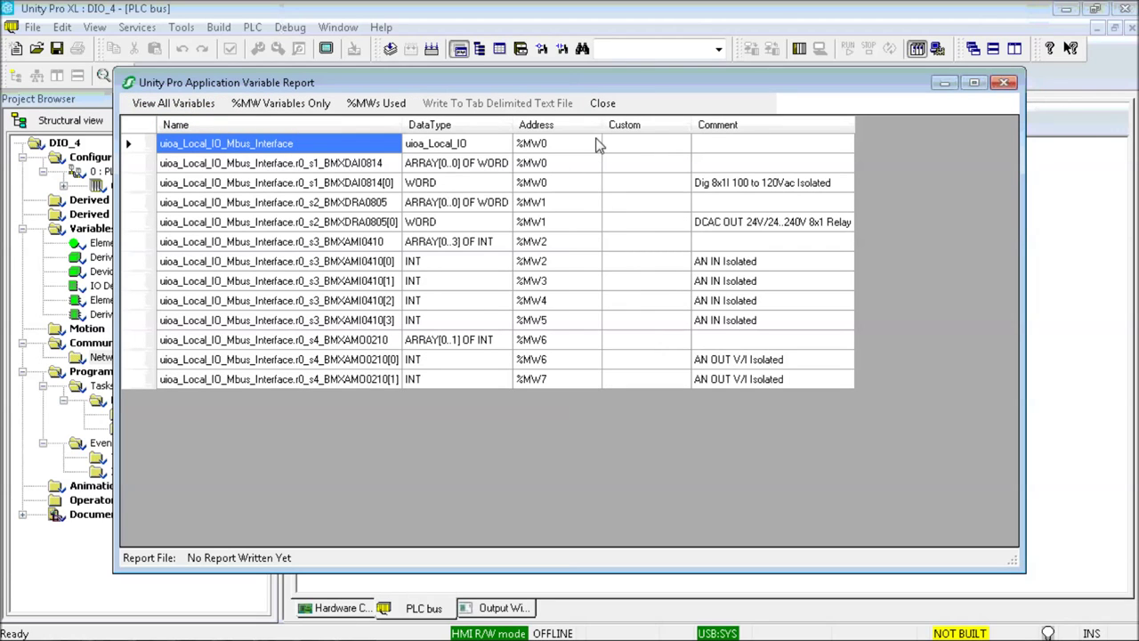
left_click(580, 171)
left_click_drag(580, 171, 569, 378)
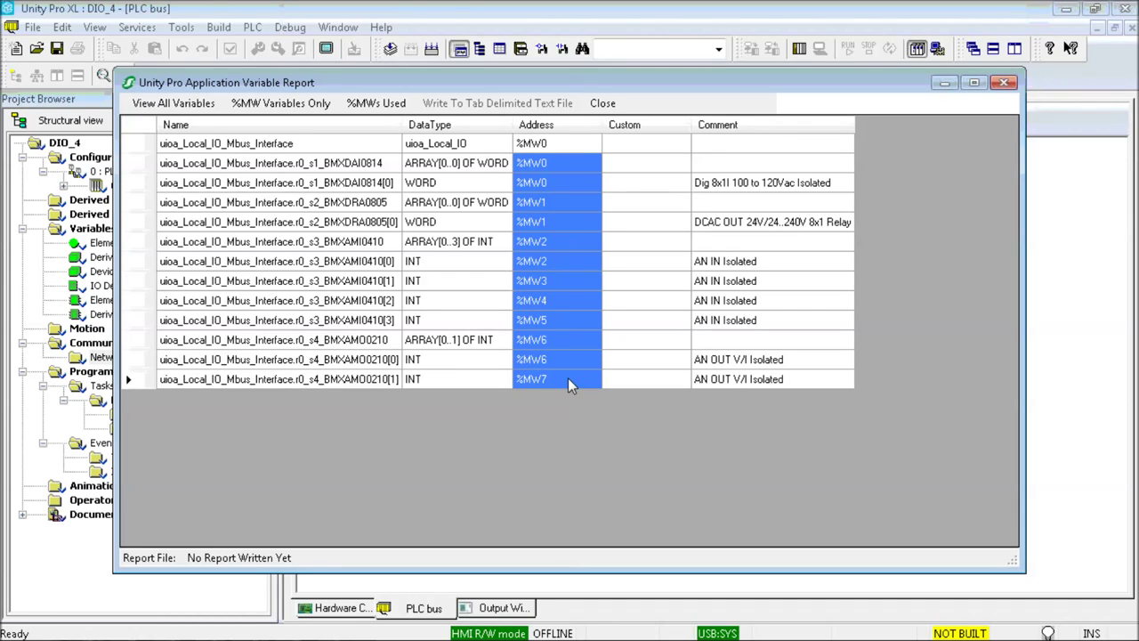
left_click(601, 105)
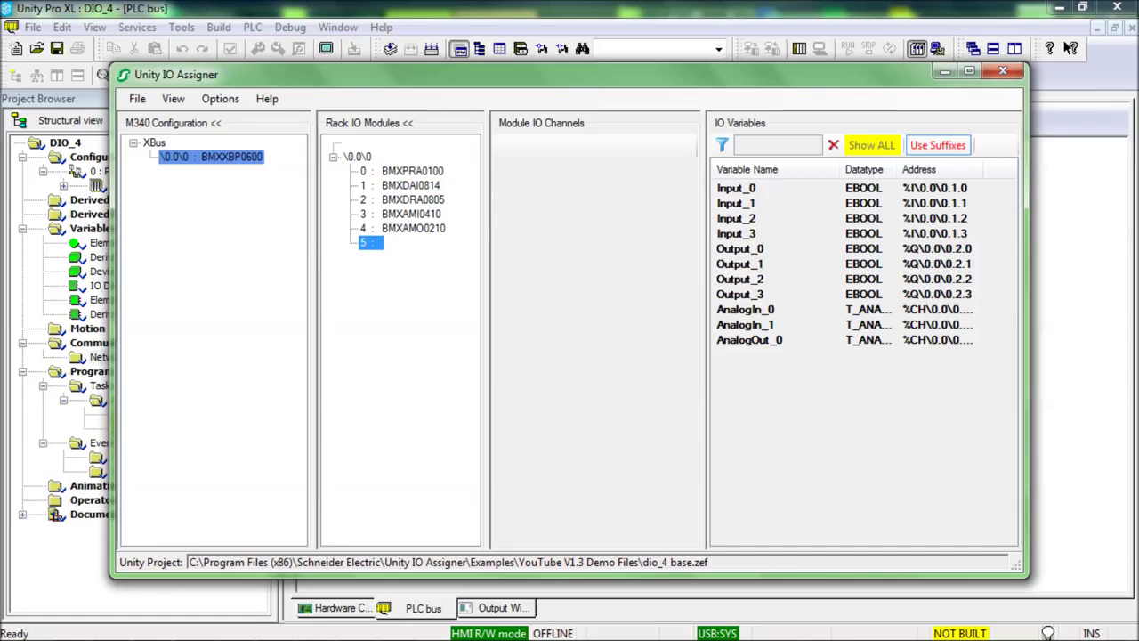
Regenerate the local IO Modbus interface with Create as Structures, spanning %MW0–%MW15
left_click(220, 99)
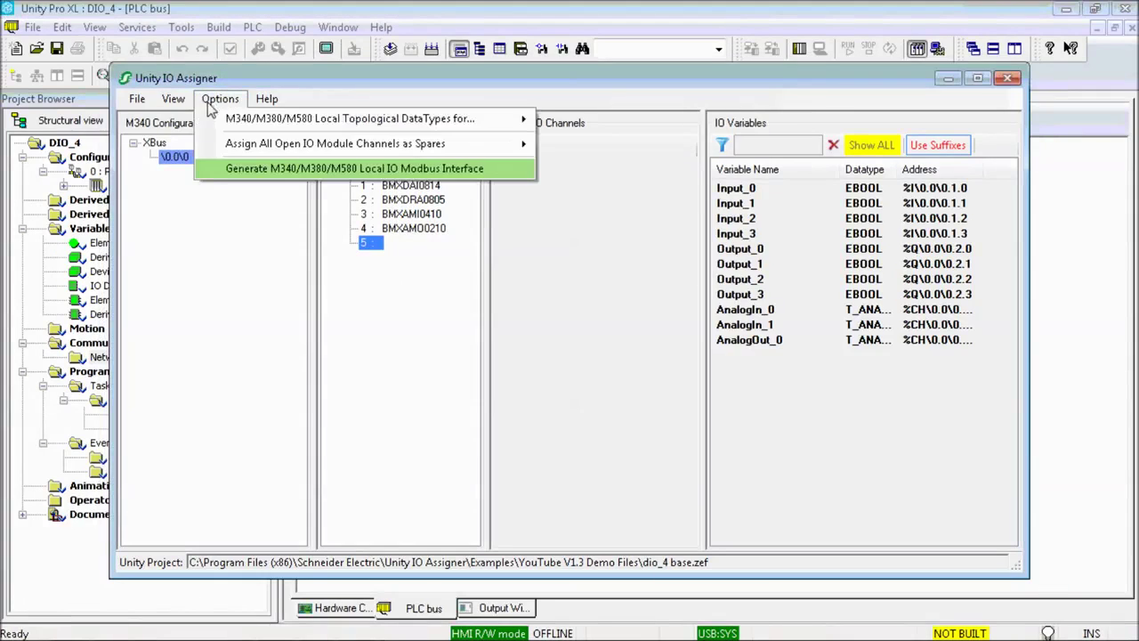
left_click(241, 169)
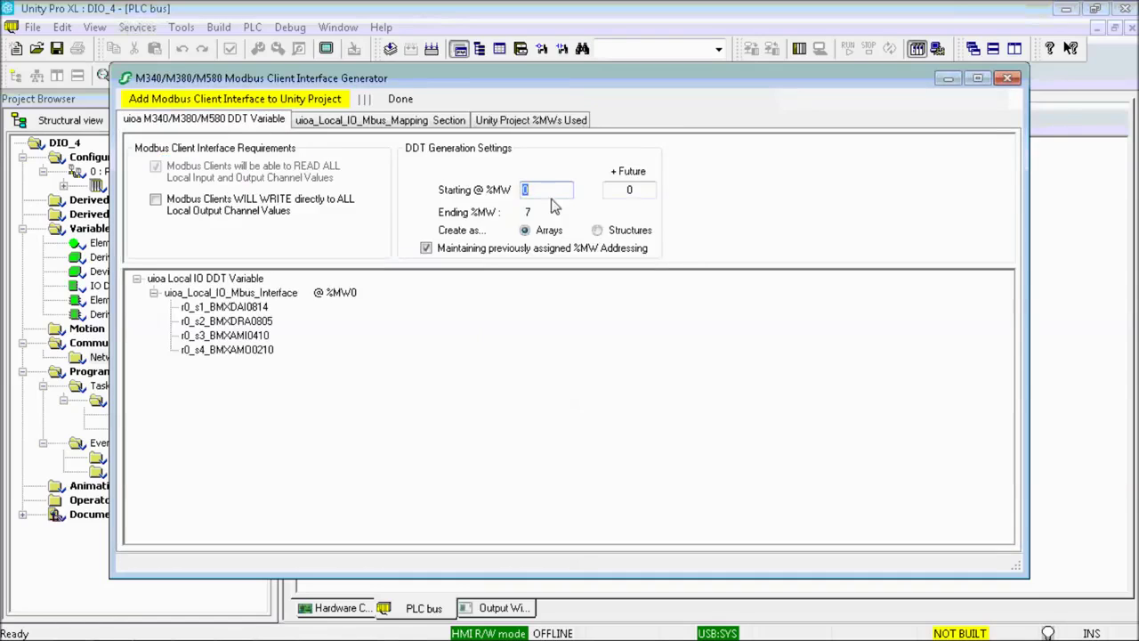
left_click(597, 231)
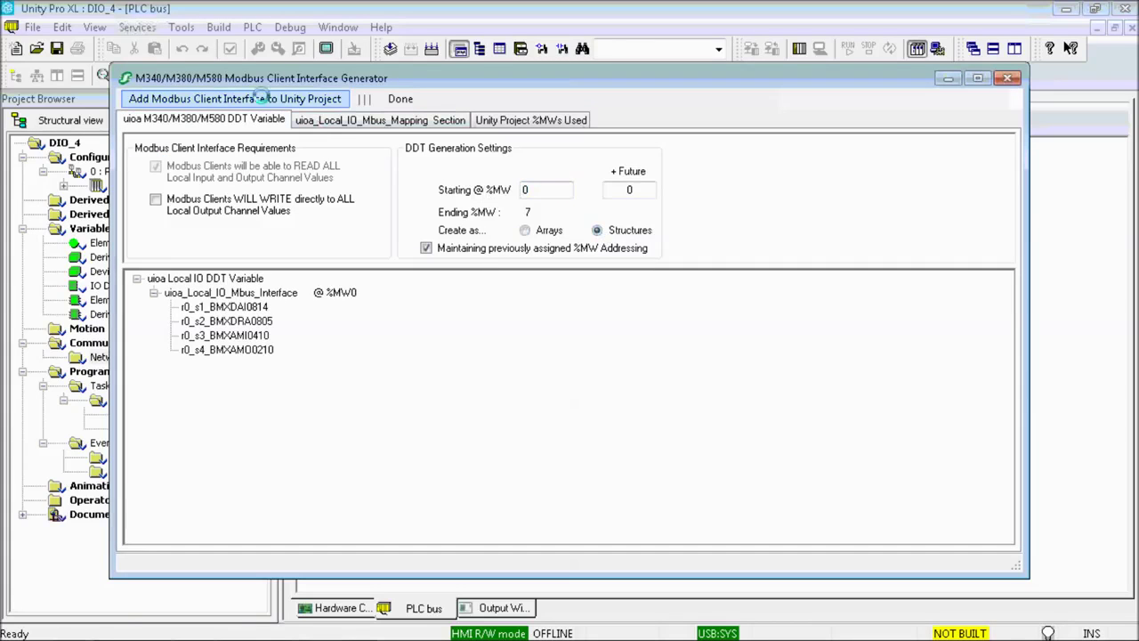
left_click(405, 100)
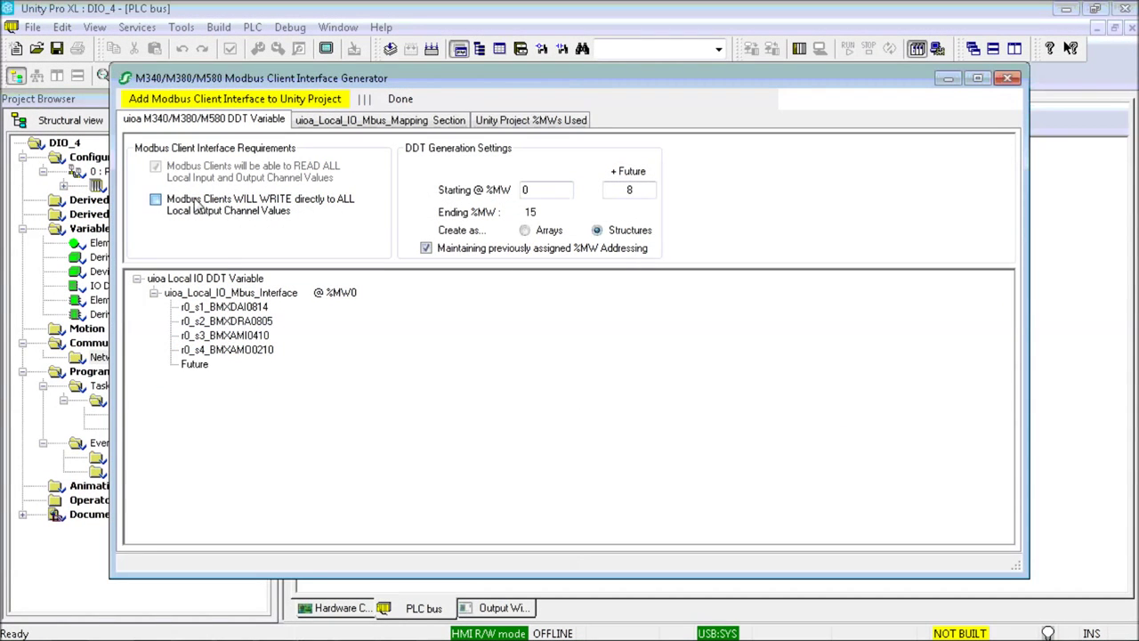
Let Modbus clients write directly to all local outputs, accept the warning, and review the mapping code
left_click(196, 201)
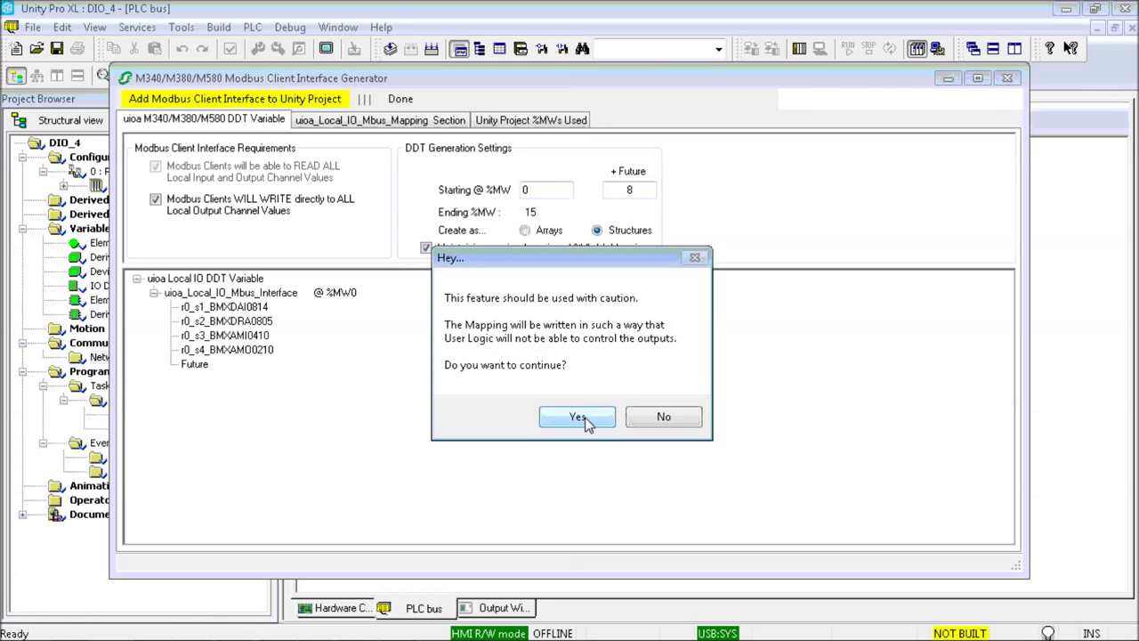
left_click(578, 418)
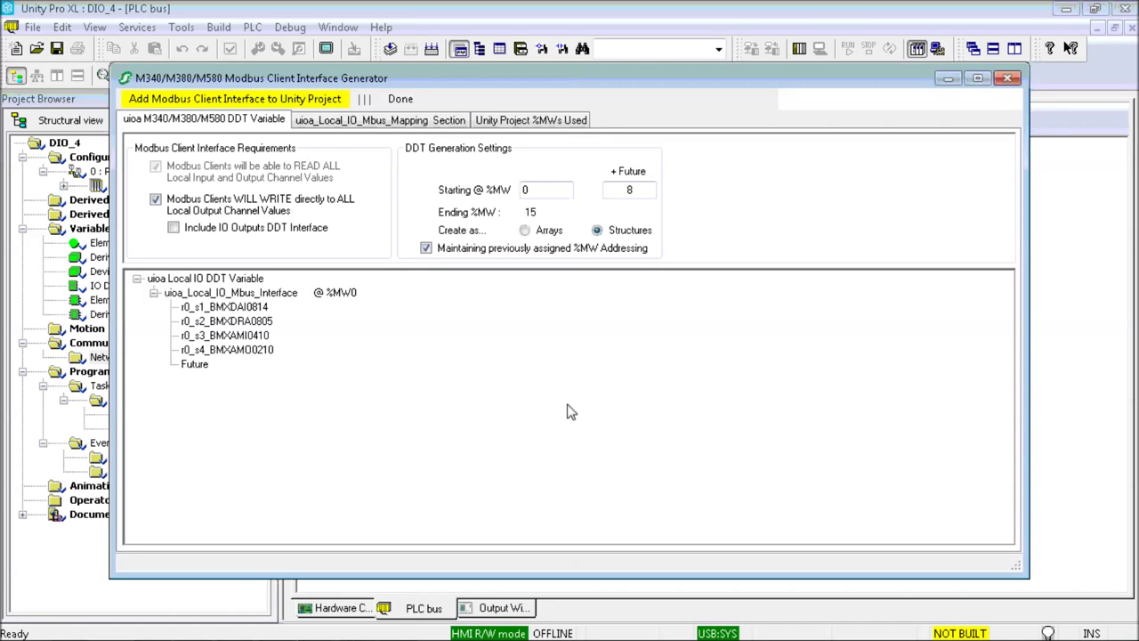
left_click(354, 123)
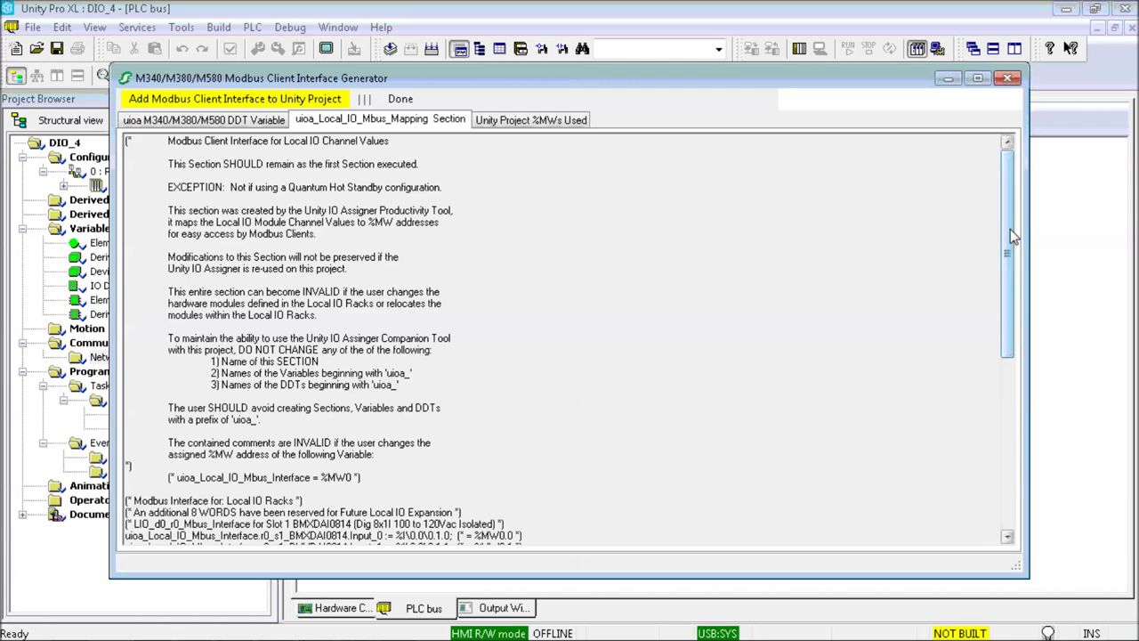
left_click_drag(1010, 229, 1004, 484)
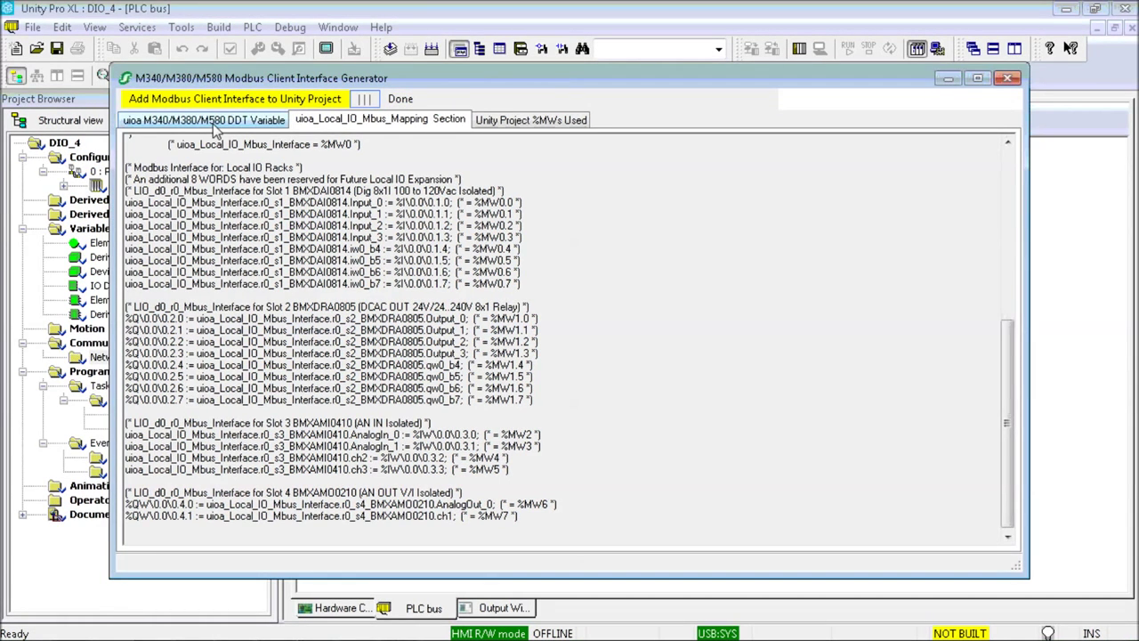
Add an IO outputs DDT interface and check the project's existing %MW0–%MW15 usage
left_click(214, 129)
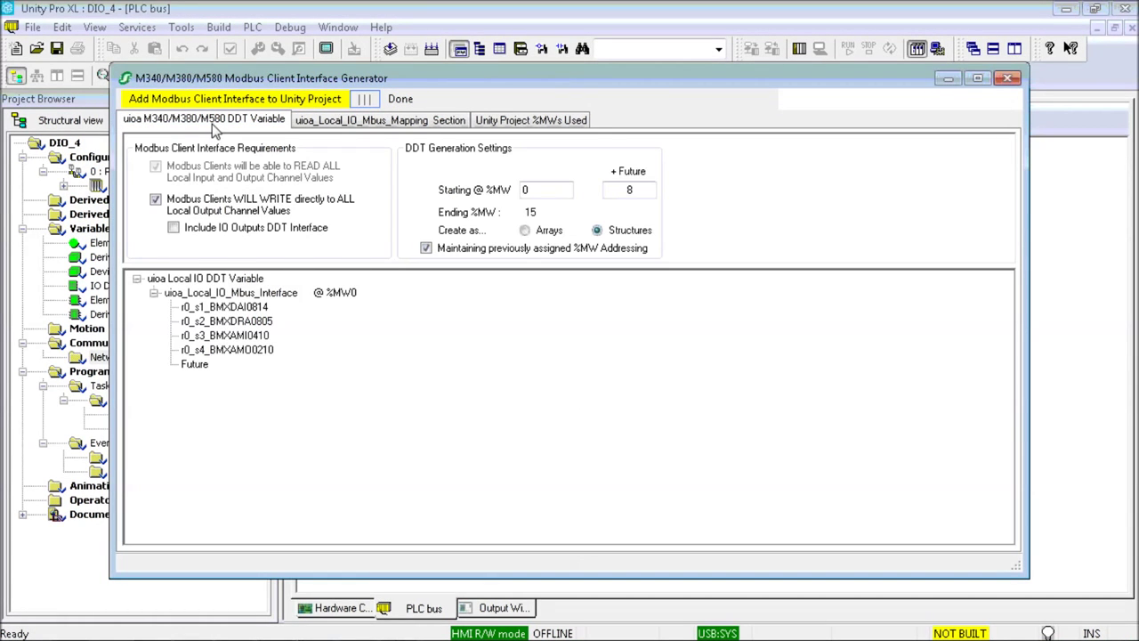
left_click(214, 233)
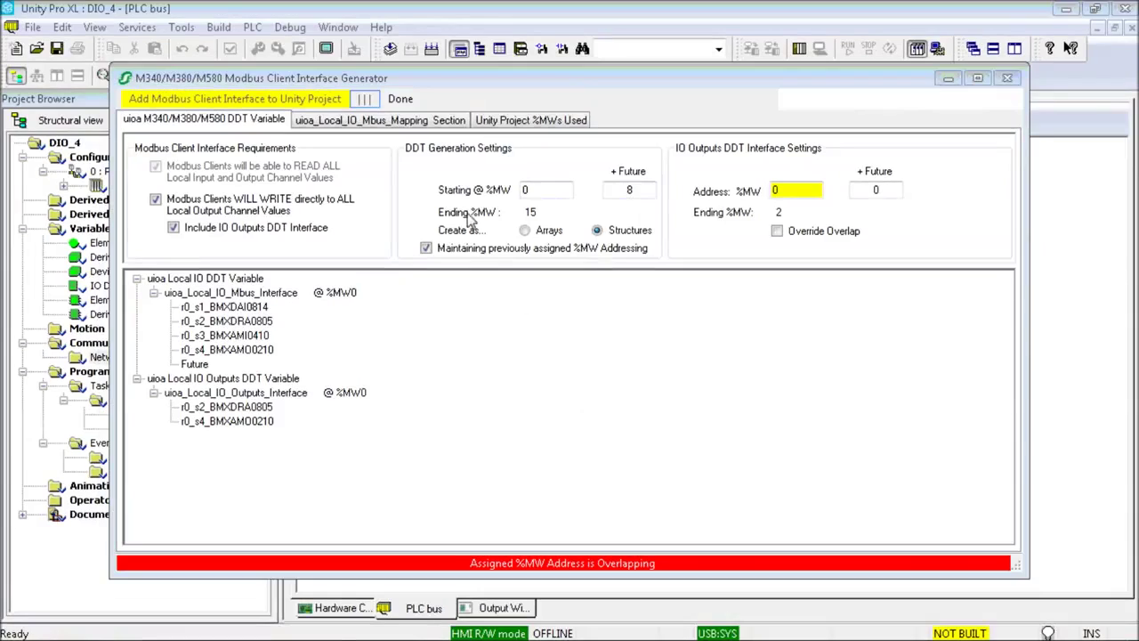
left_click(514, 121)
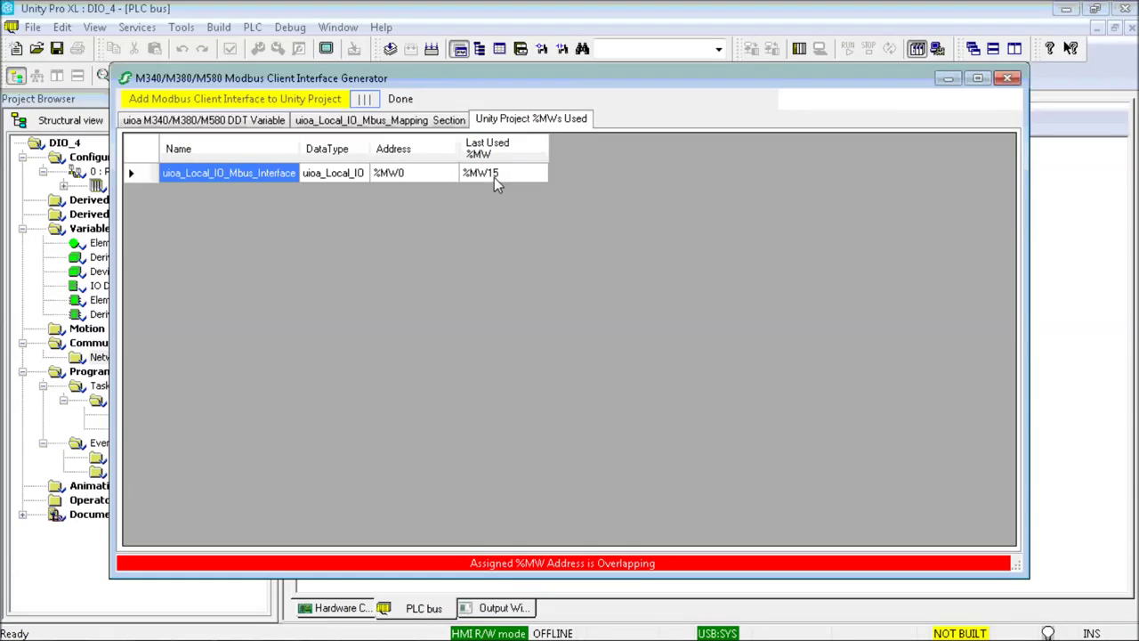
Set the outputs interface start address to %MW16 and +Future to 8, ending at %MW26
left_click(258, 123)
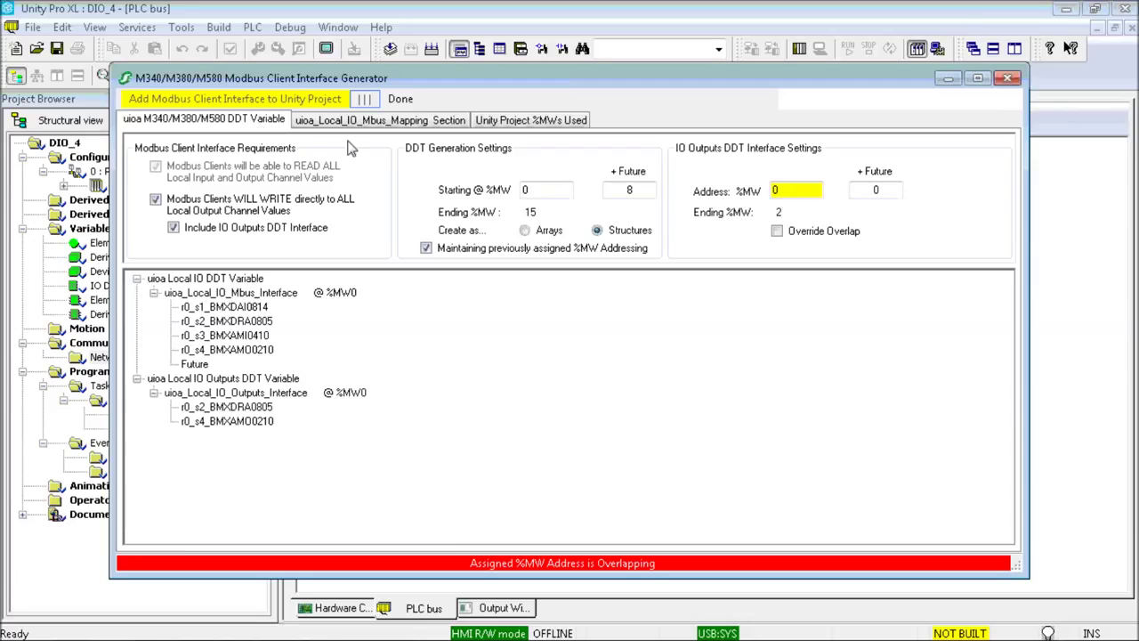
double_click(787, 192)
type("16")
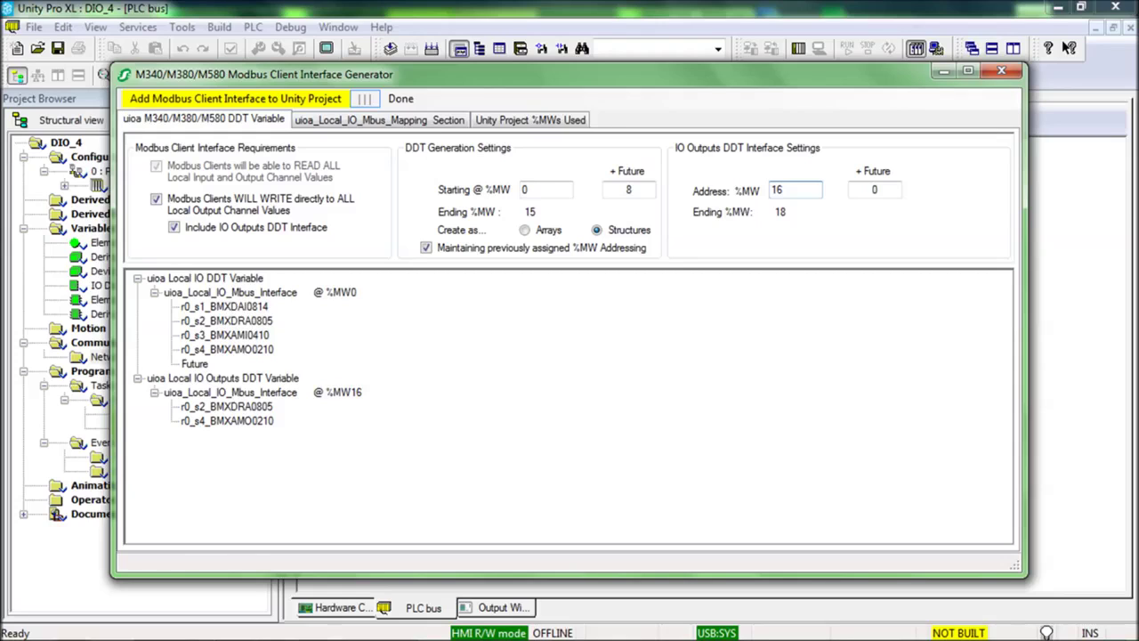
double_click(881, 190)
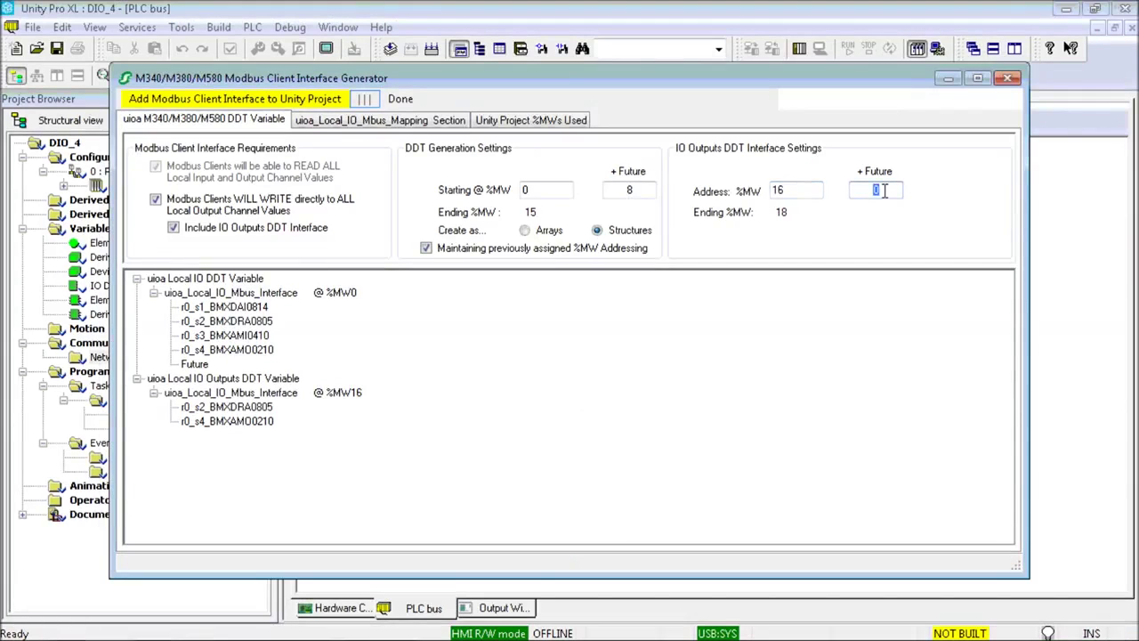
type("8")
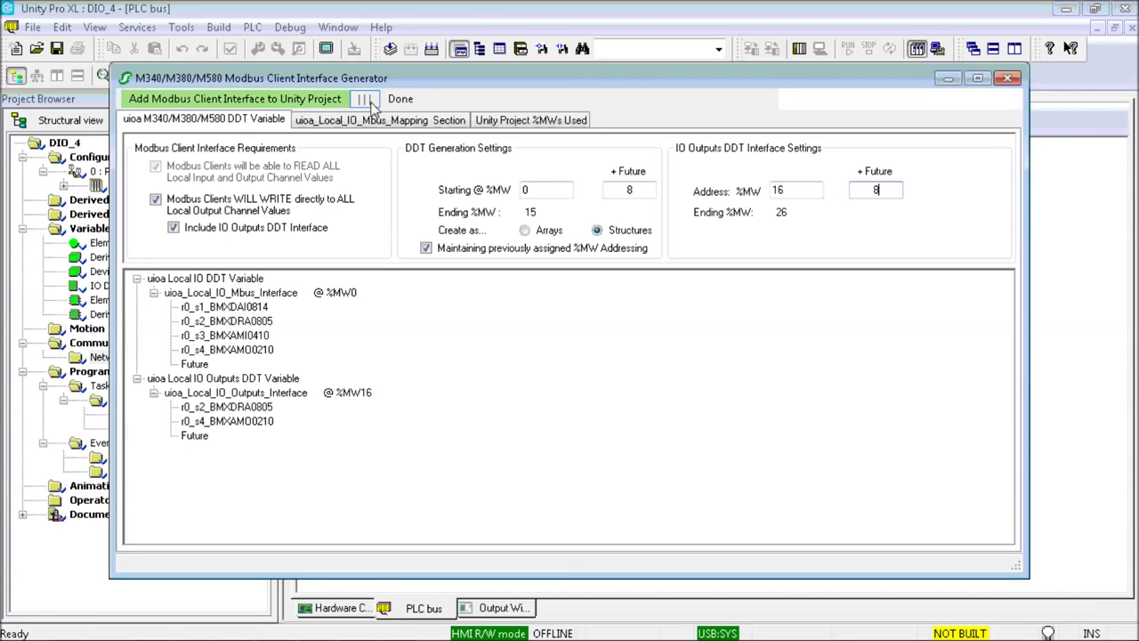
Finish the generator and write the project over the existing dio_4 uioa.zef file
left_click(399, 101)
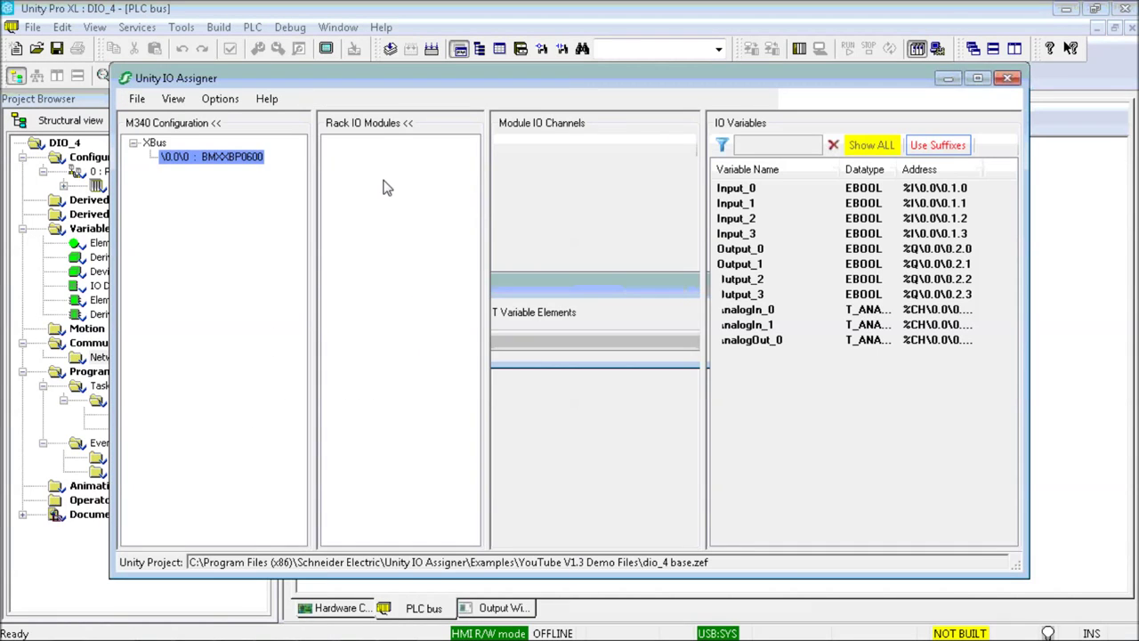
left_click(137, 98)
left_click(161, 160)
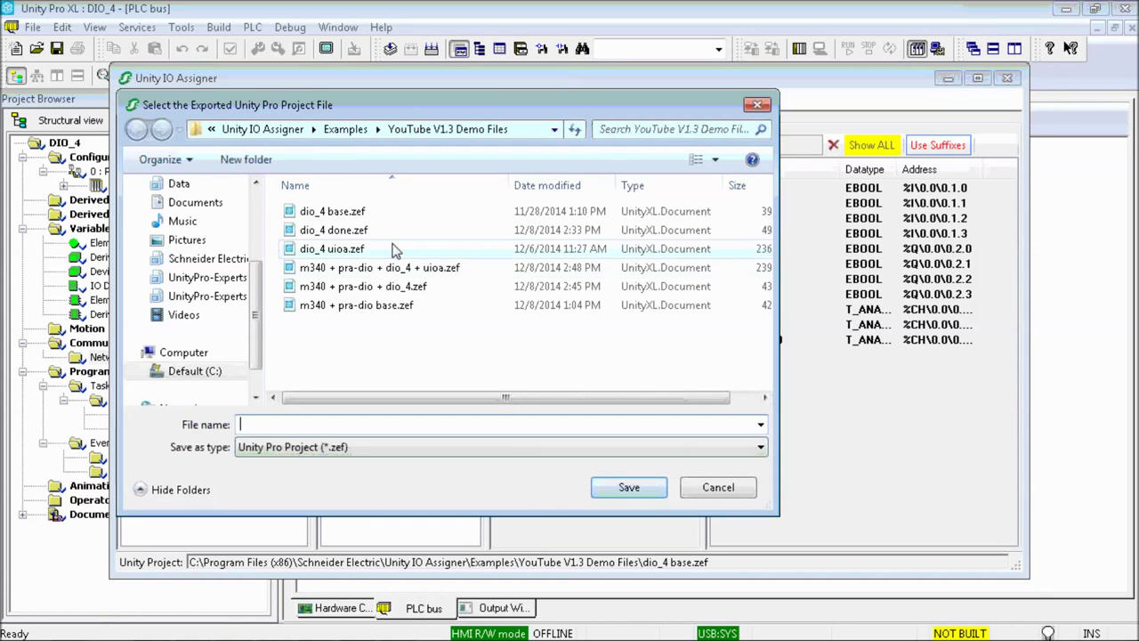
double_click(367, 250)
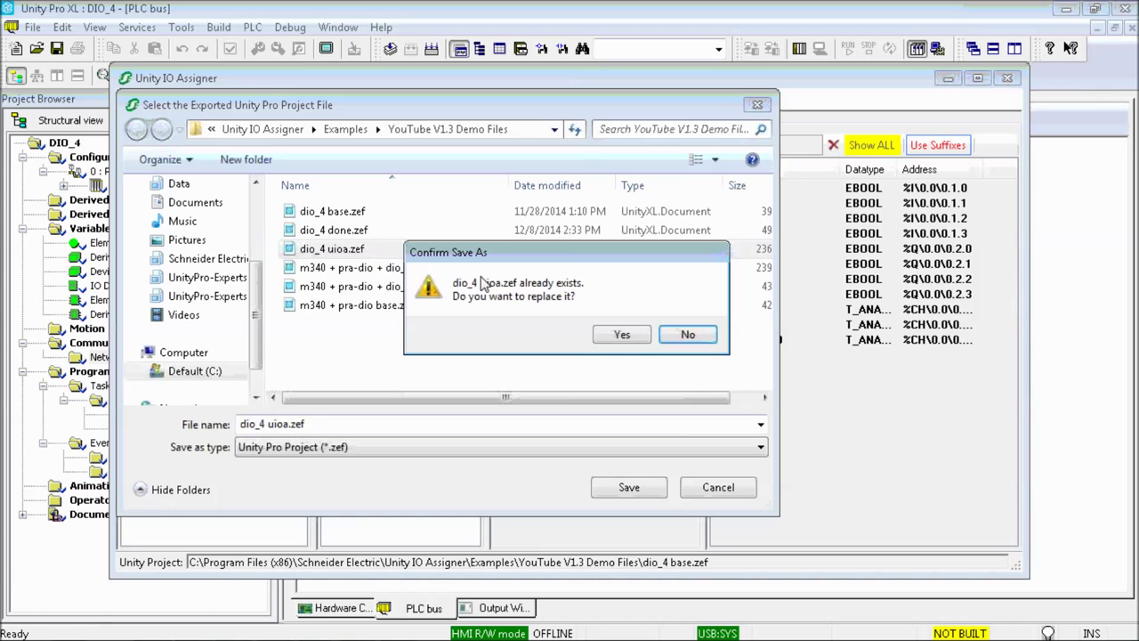
left_click(620, 335)
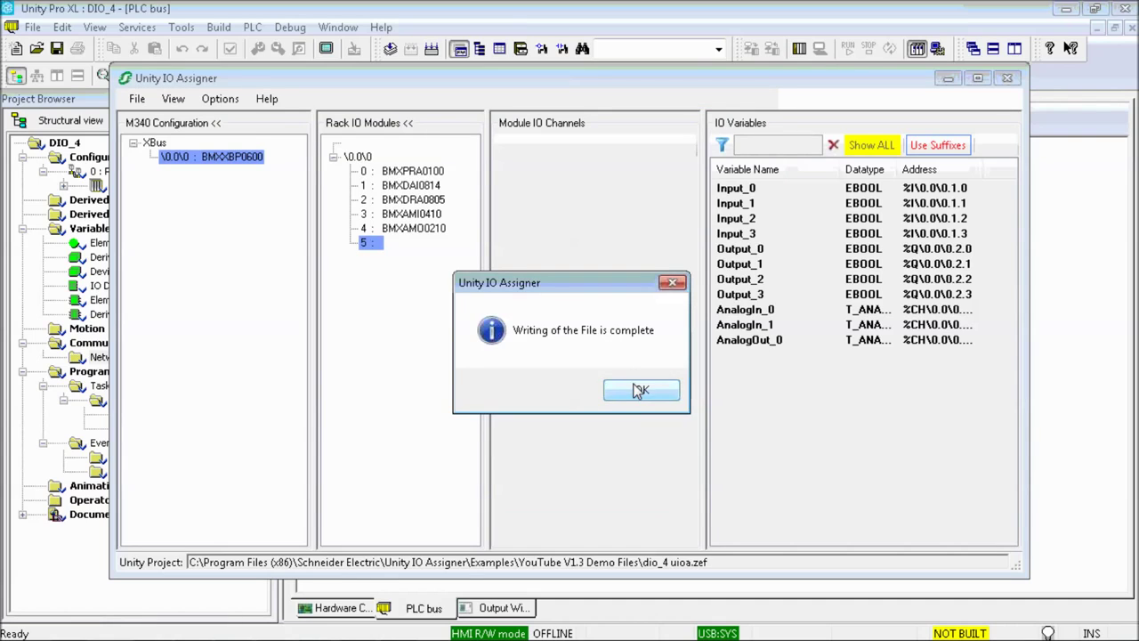
left_click(637, 391)
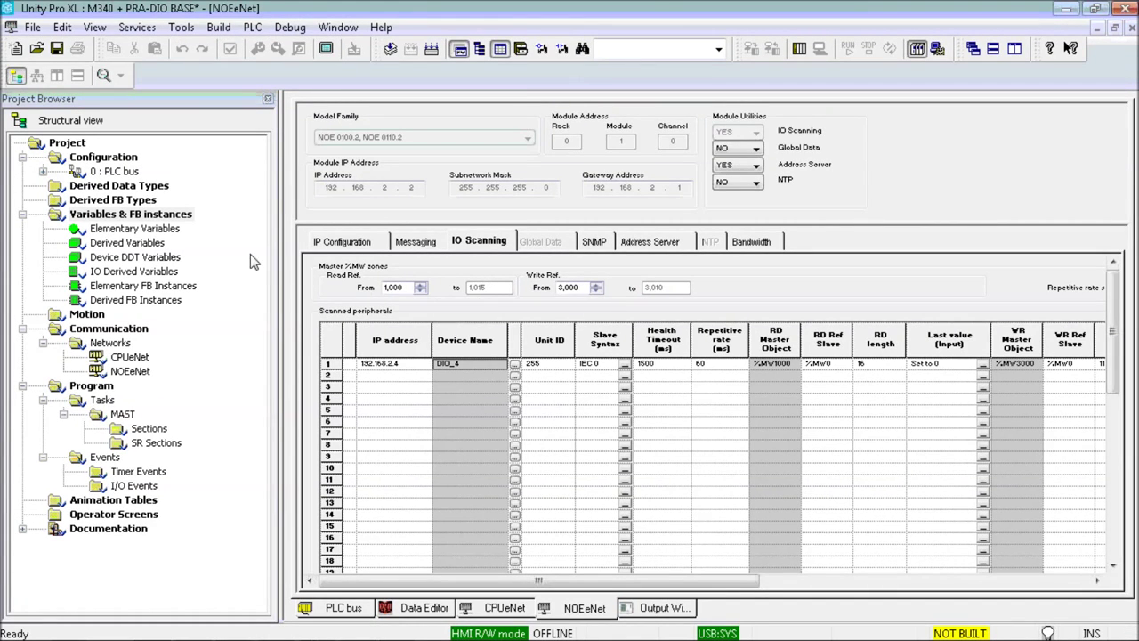
Import DIO_4 uioa Interface Variables.xsy into Variables & FB instances without saving first
right_click(127, 219)
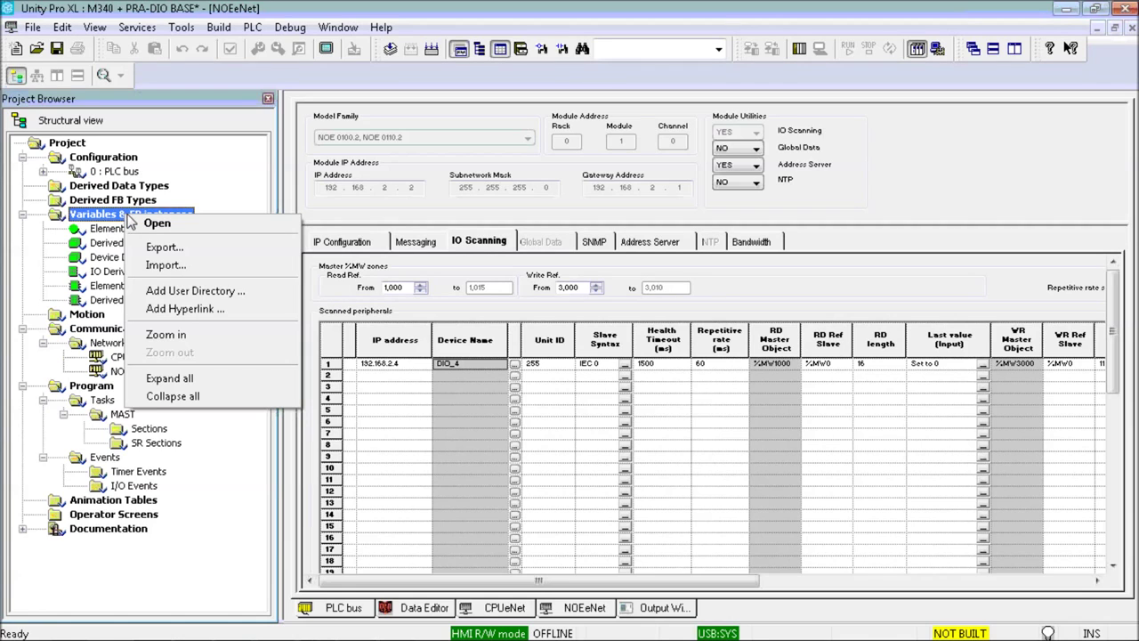
left_click(208, 263)
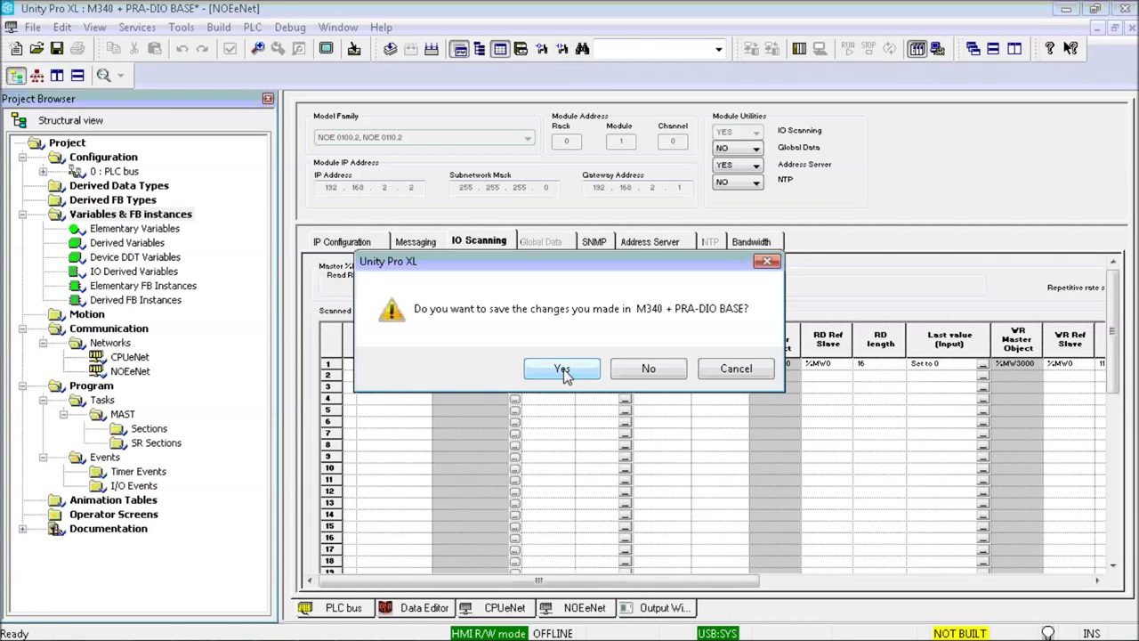
left_click(649, 370)
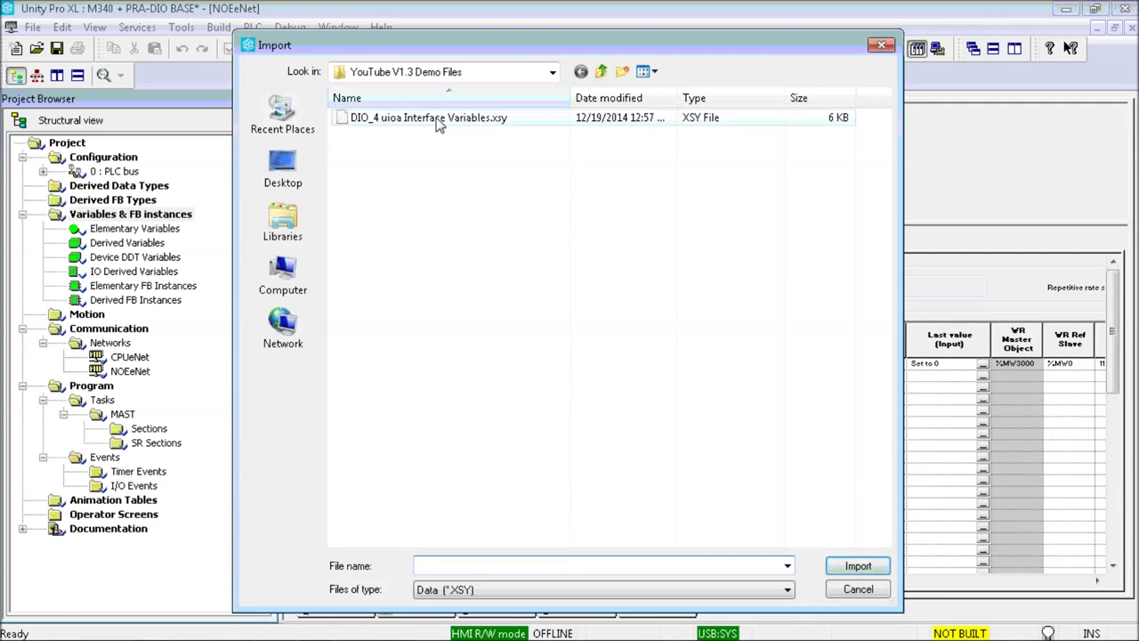
left_click(438, 118)
left_click(856, 567)
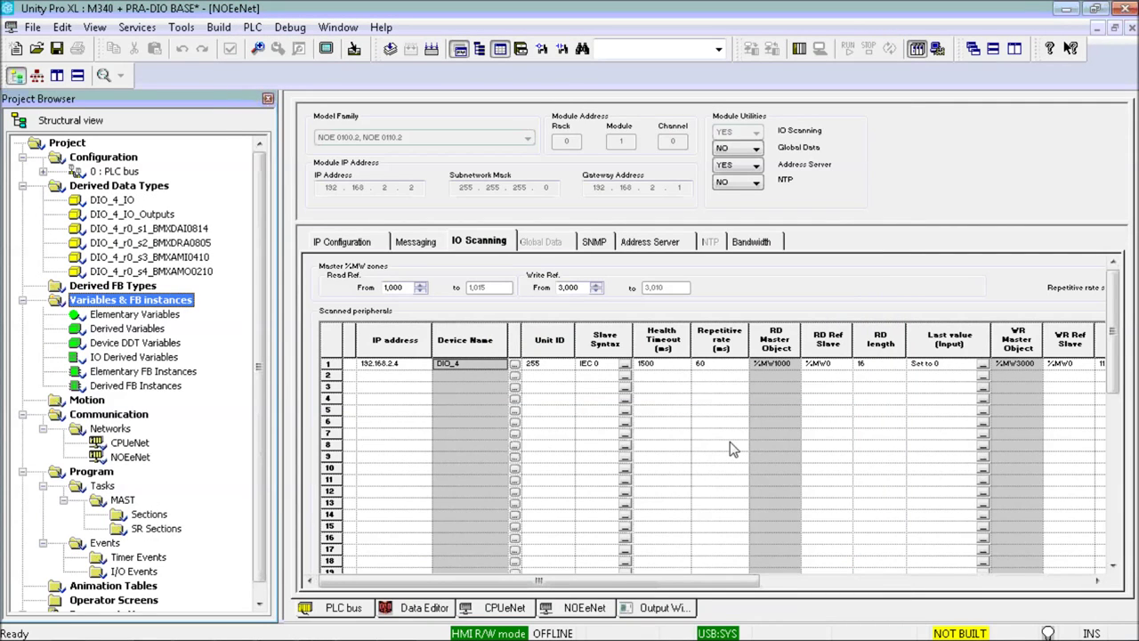
left_click(436, 607)
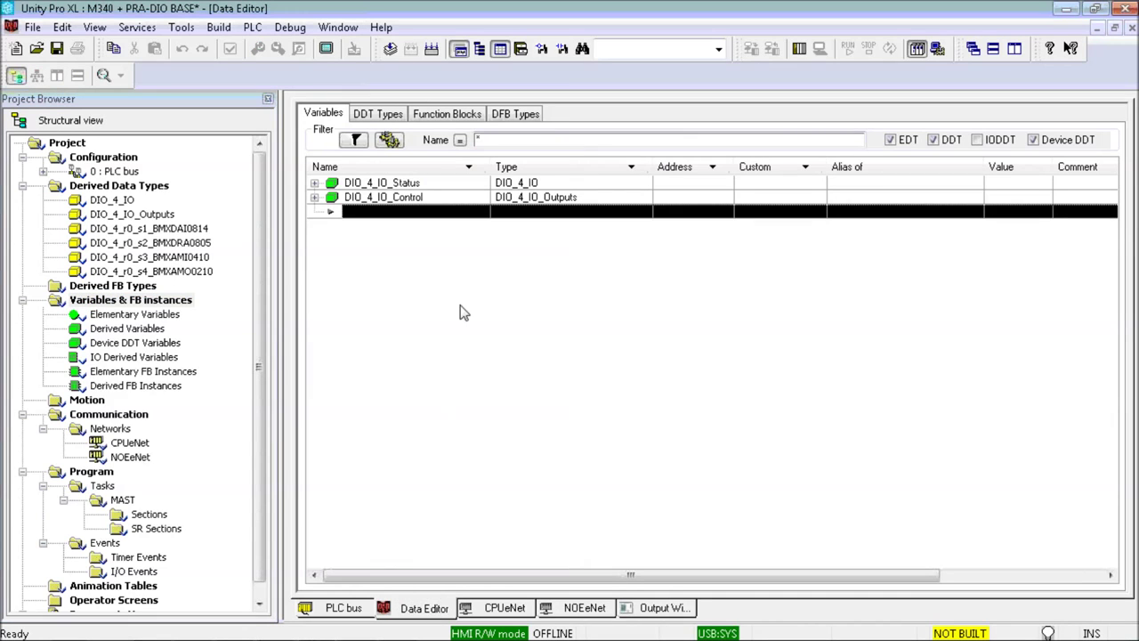
Enter address %MW1000 for DIO_4_IO_Status and %MW3000 for DIO_4_IO_Control
left_click(676, 185)
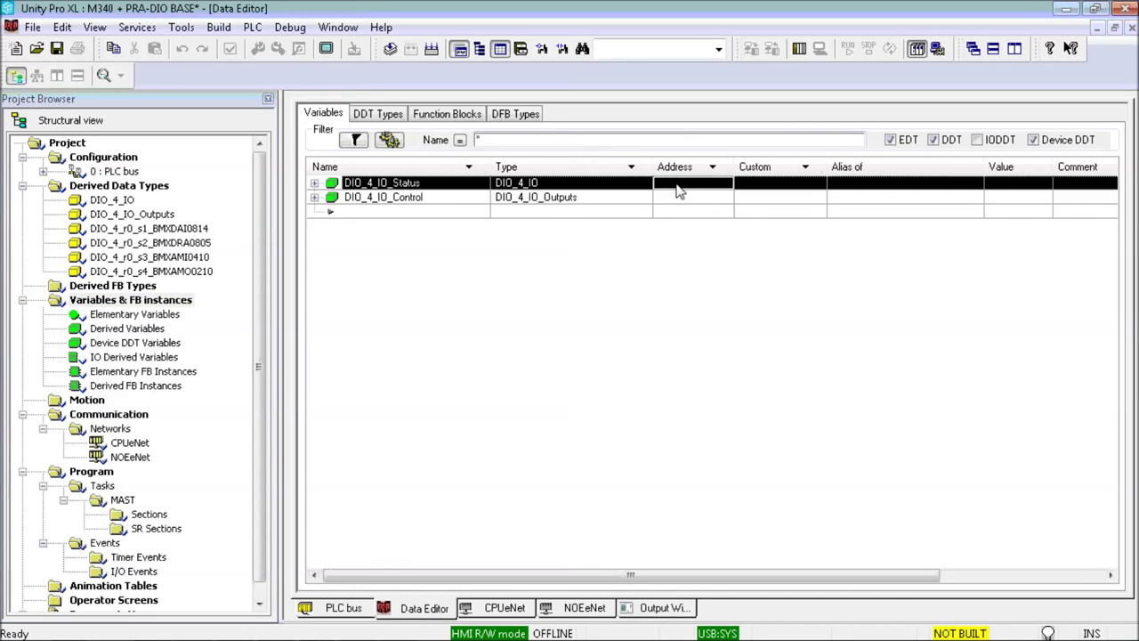
type("%MW1")
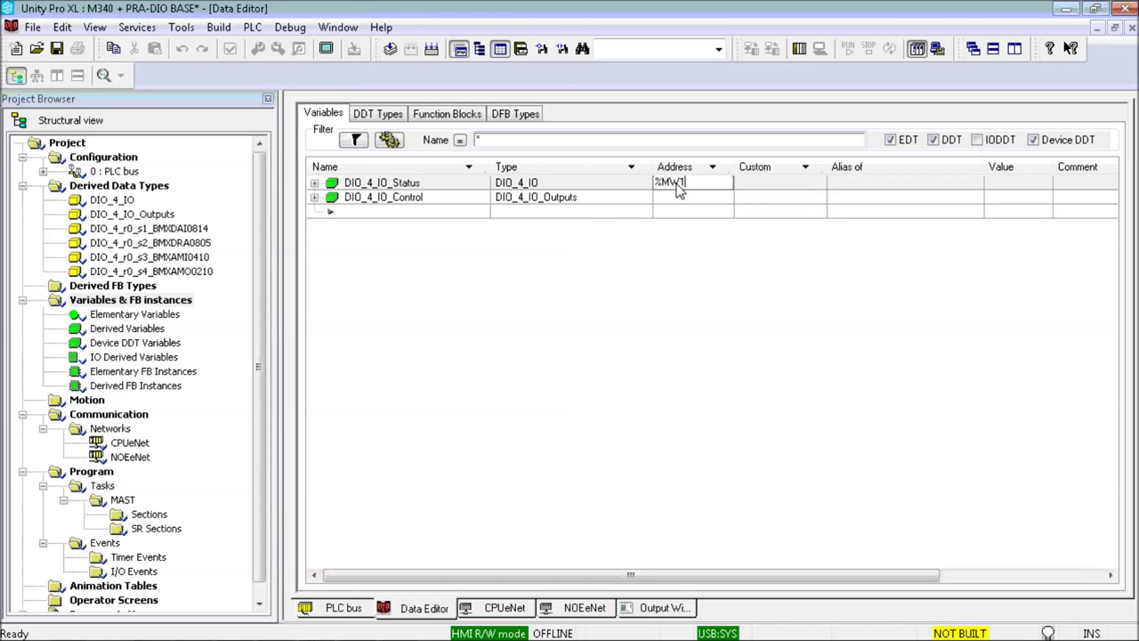
type("000")
key("Return")
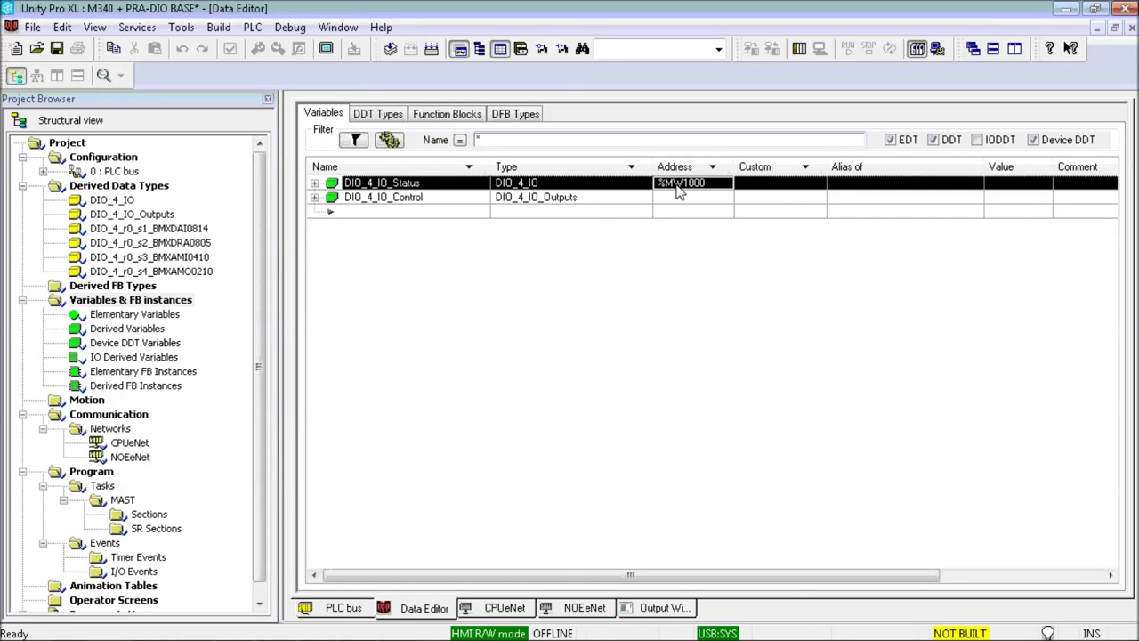
left_click(675, 197)
type("%MW3000")
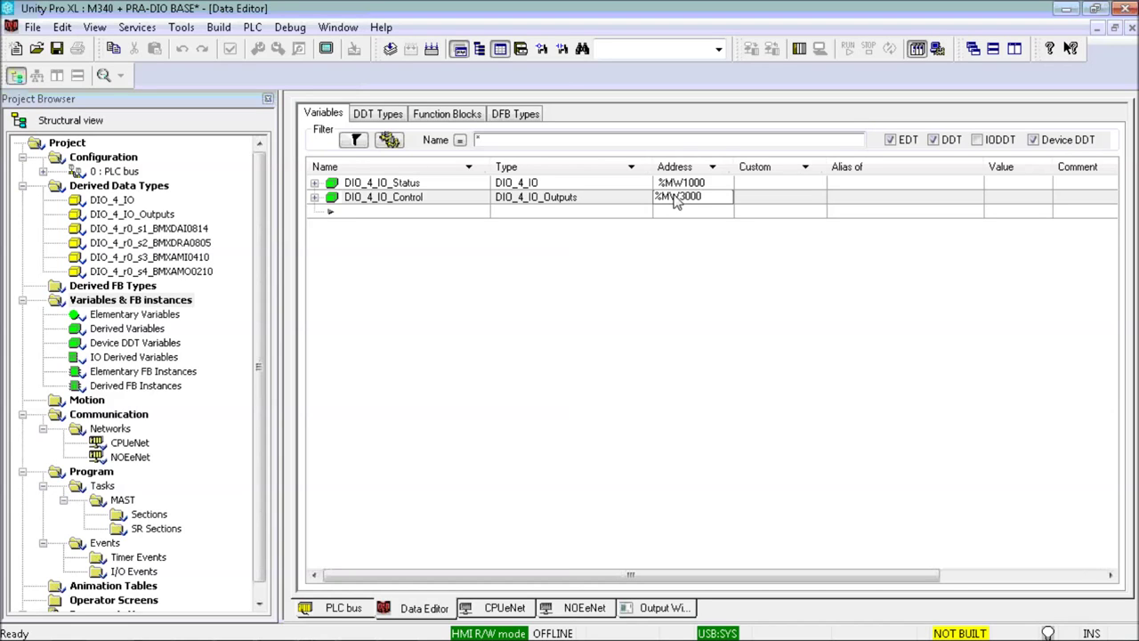
key("Return")
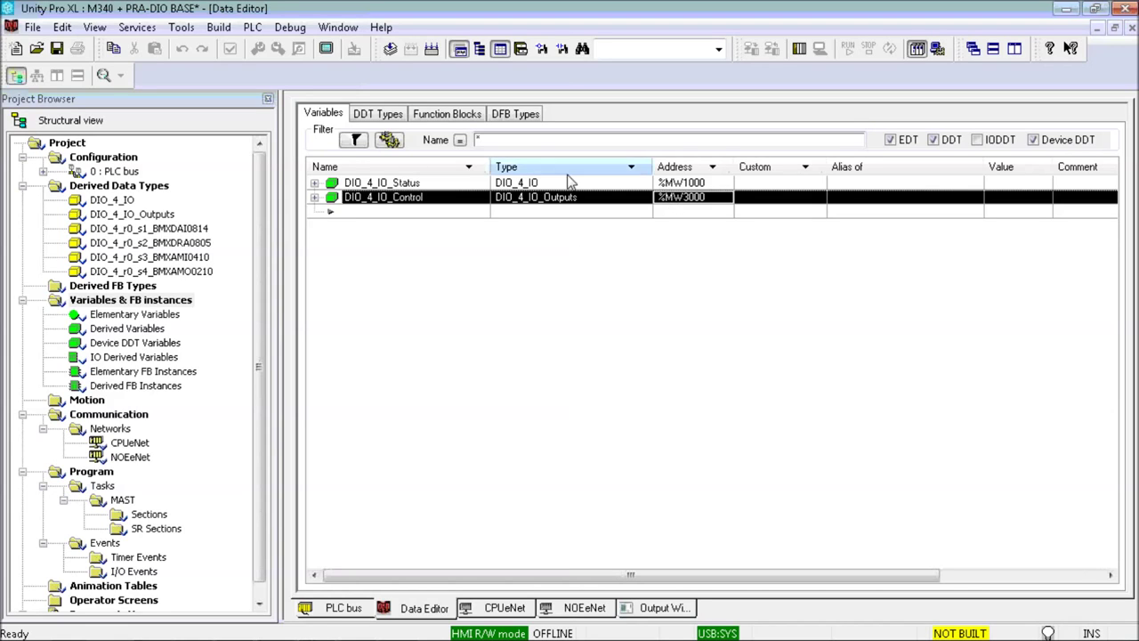
left_click(314, 182)
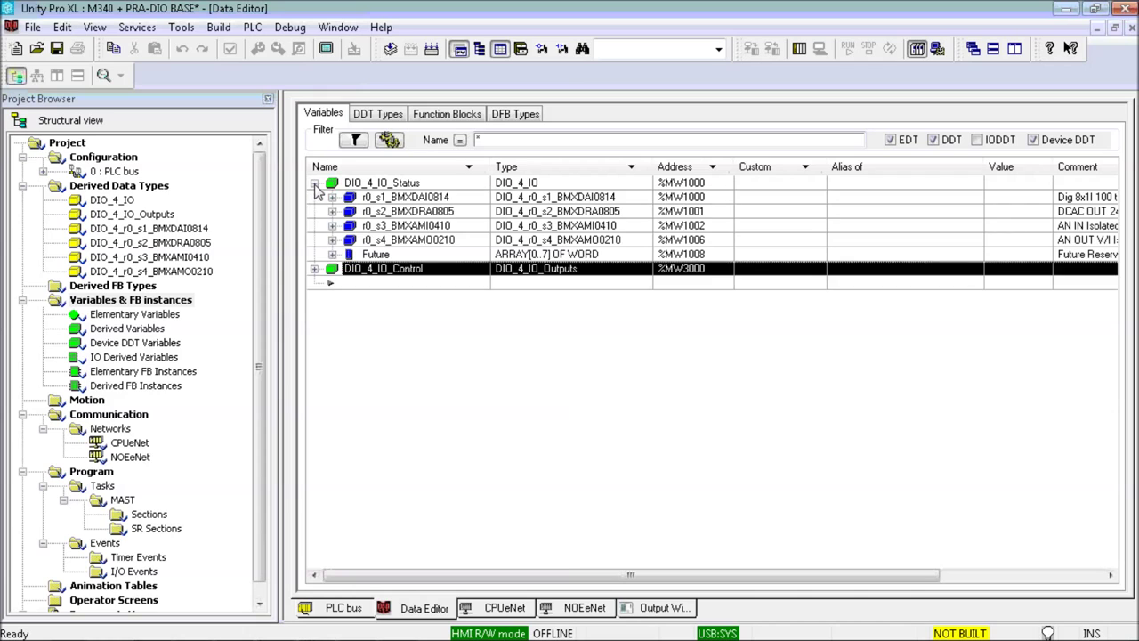
Expand DIO_4_IO_Control and both r0_s2_BMXDRA0805 entries to show their output bits
left_click(315, 268)
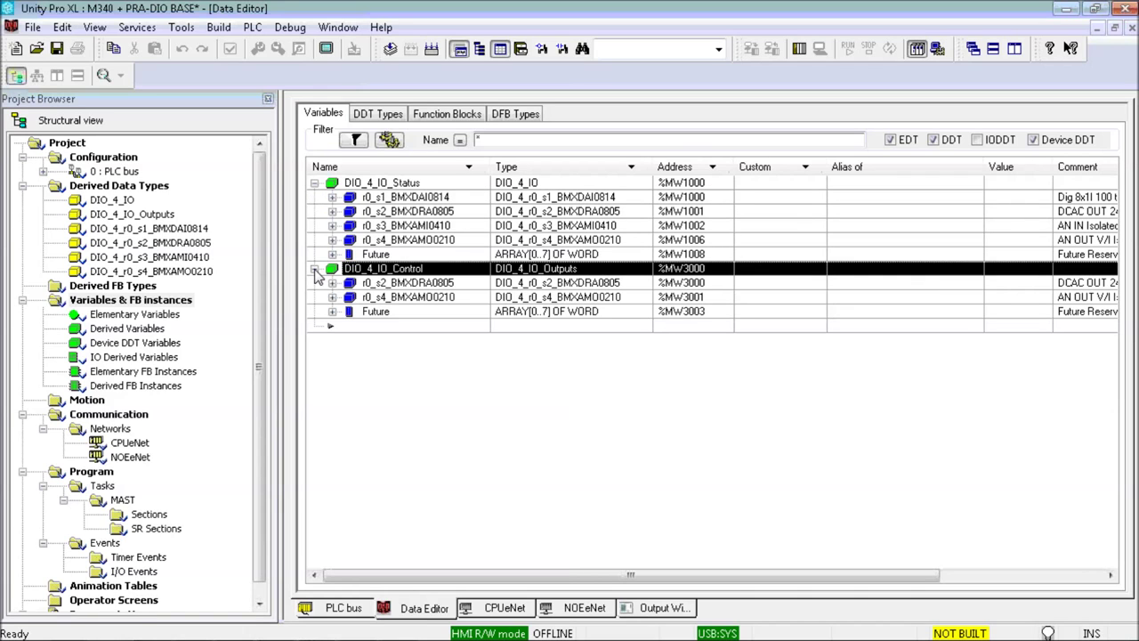
left_click(332, 212)
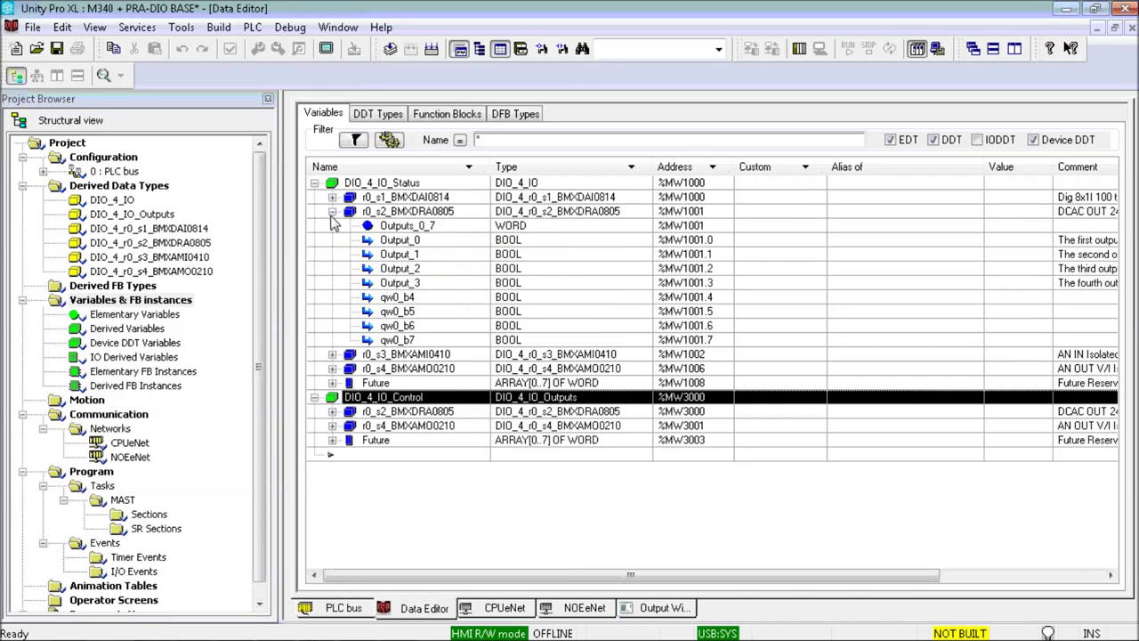
left_click(332, 411)
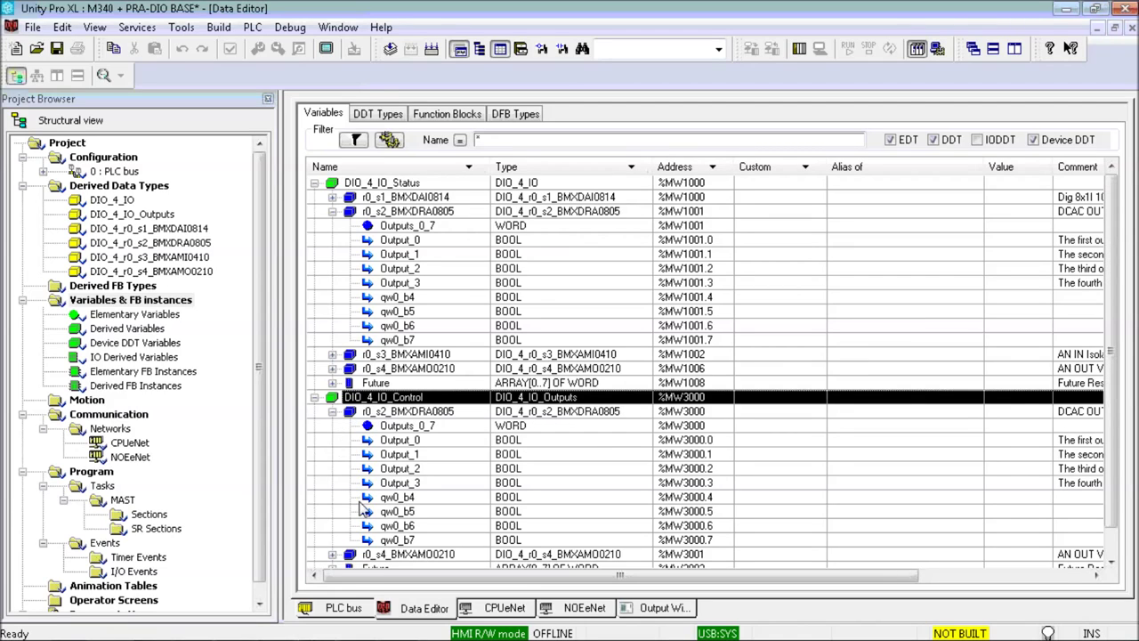
left_click(230, 559)
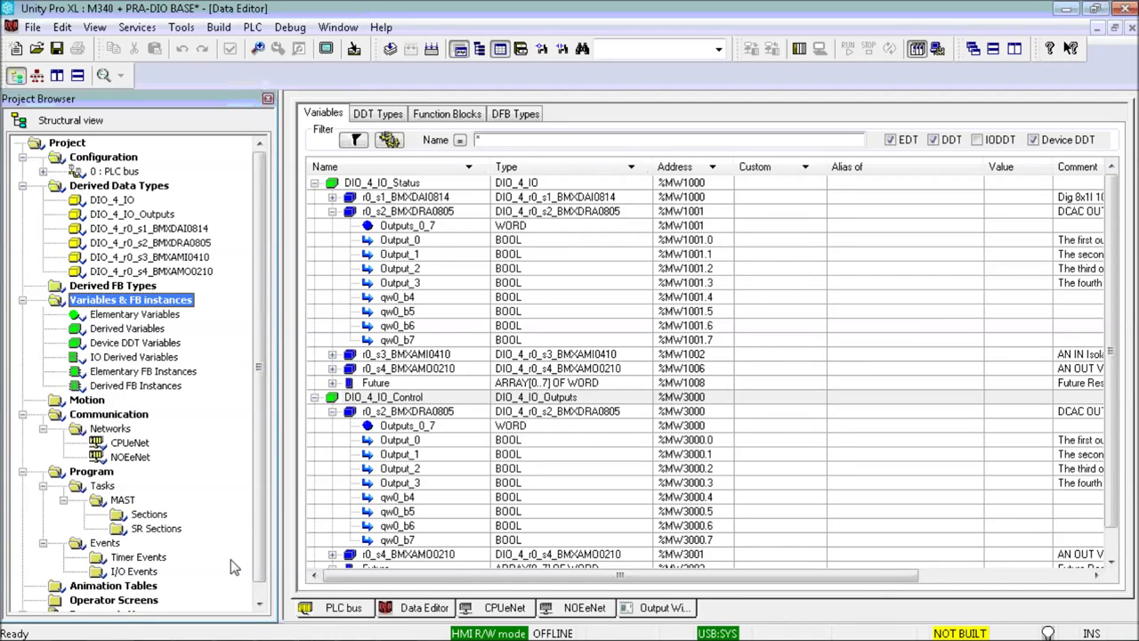